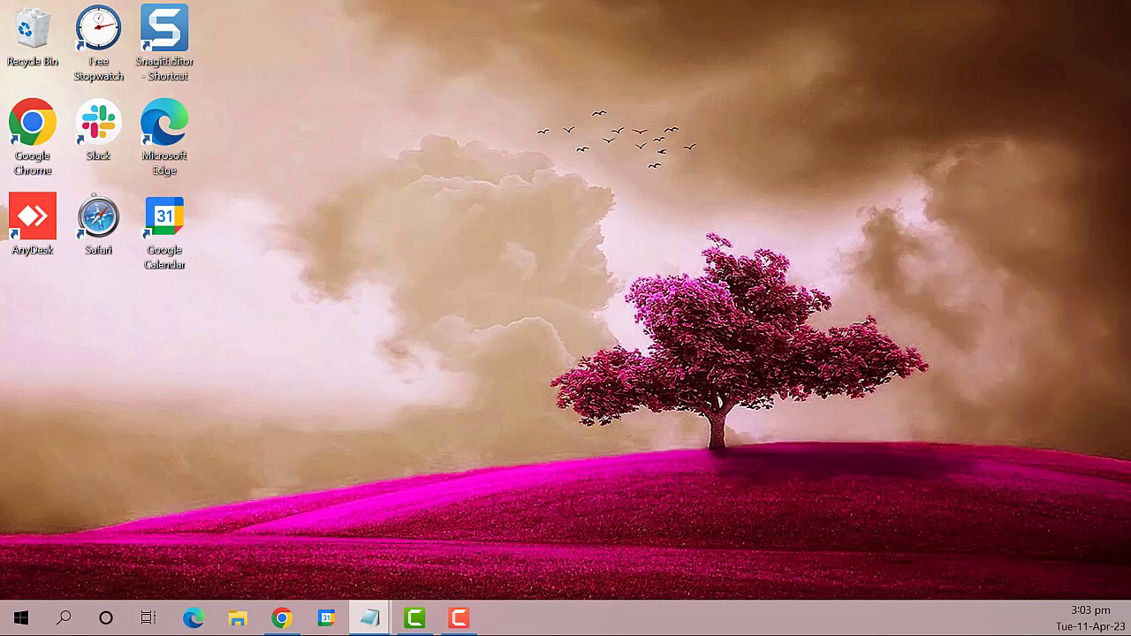
Step: Open Windows Settings, search for "cleartype" and open the Adjust ClearType text tool
click(19, 623)
mouse_move(53, 539)
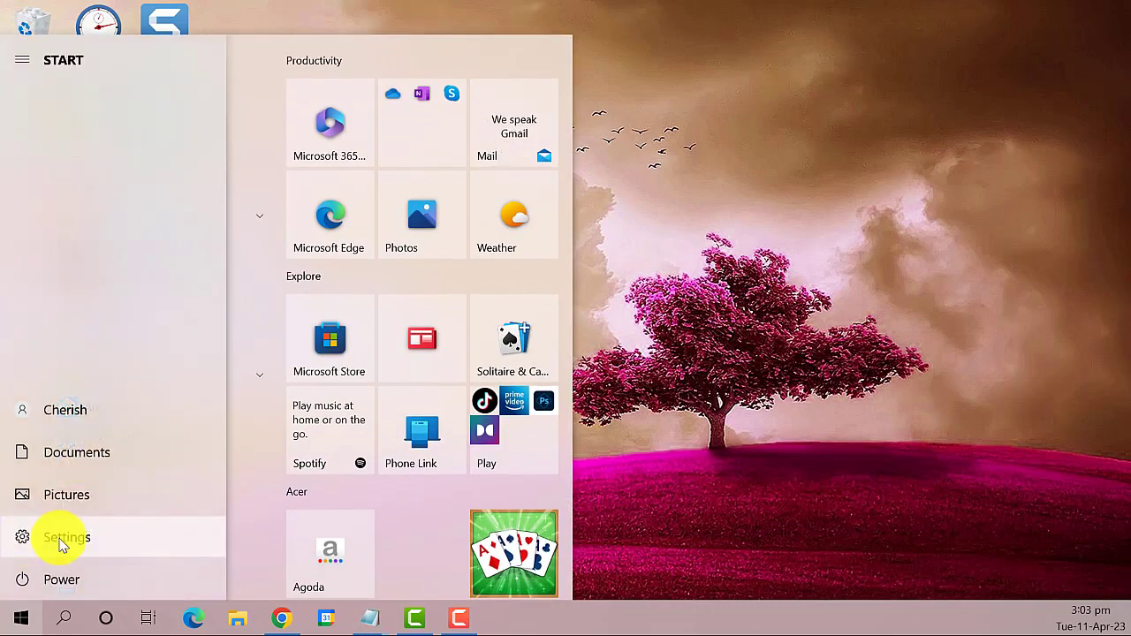
click(131, 545)
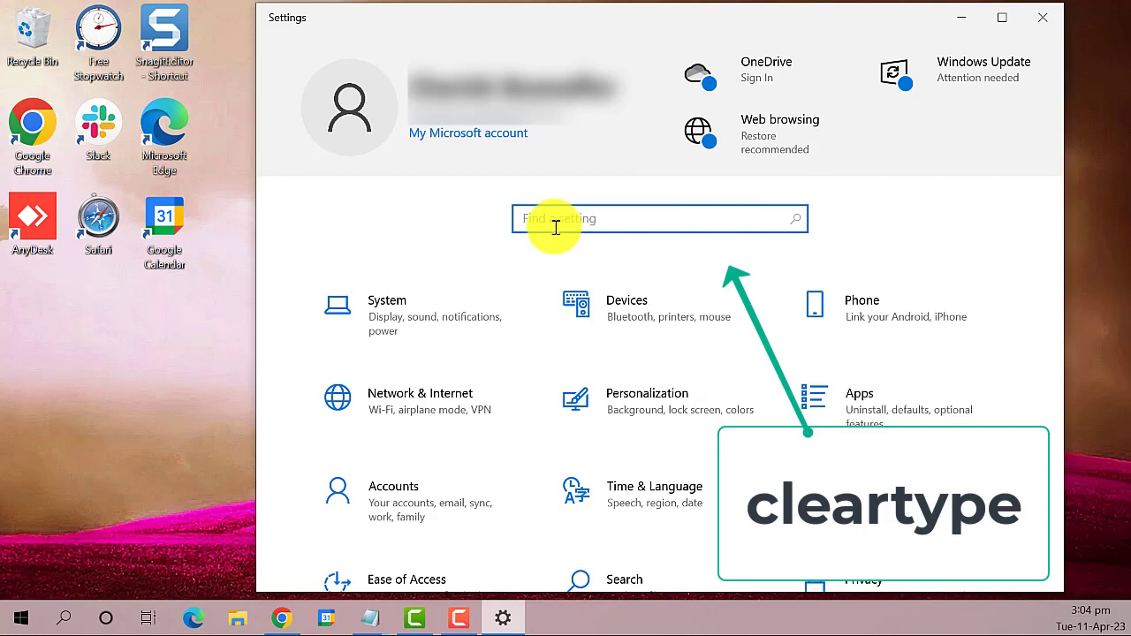
text(rtype)
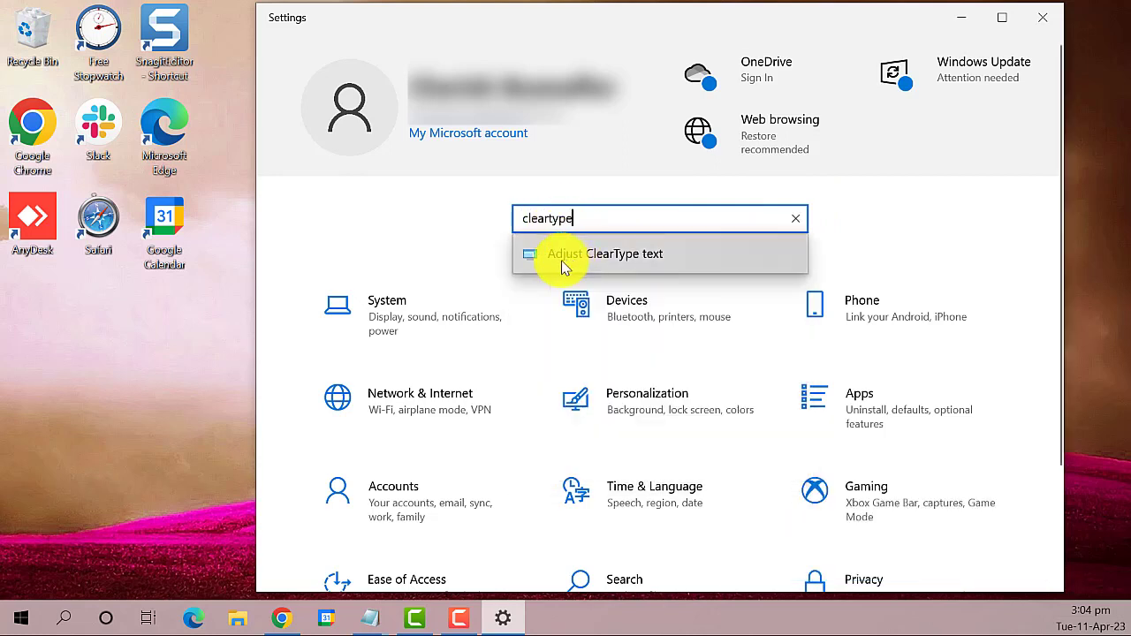
click(640, 256)
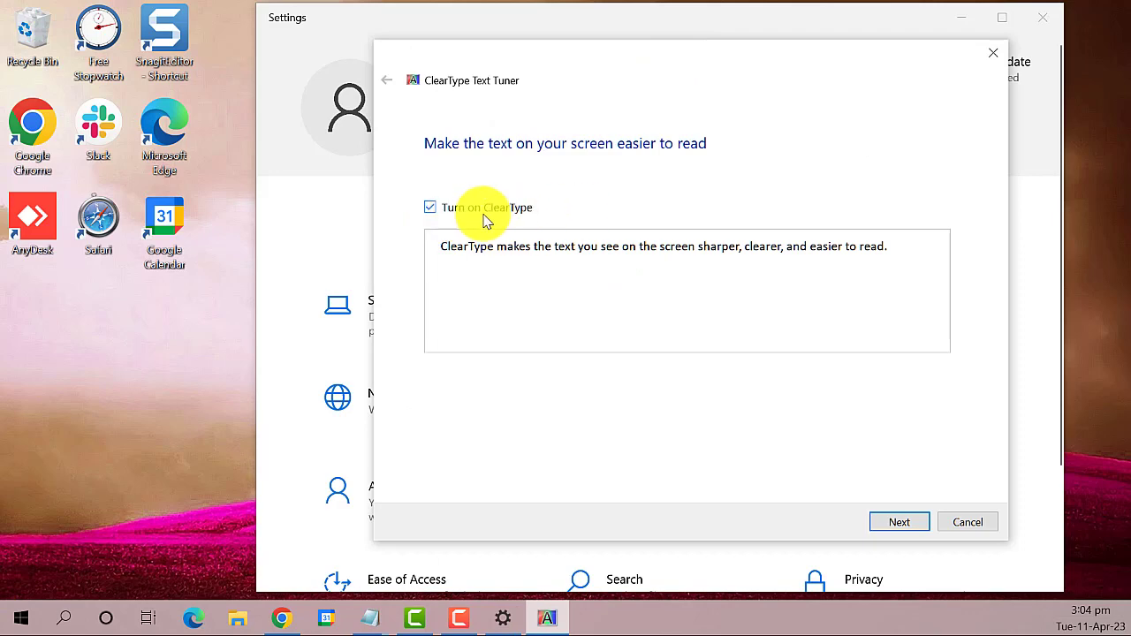
Step: Keep ClearType turned on, choosing the first text sample in round 1, the second in round 2 and the preselected one in round 3
click(915, 528)
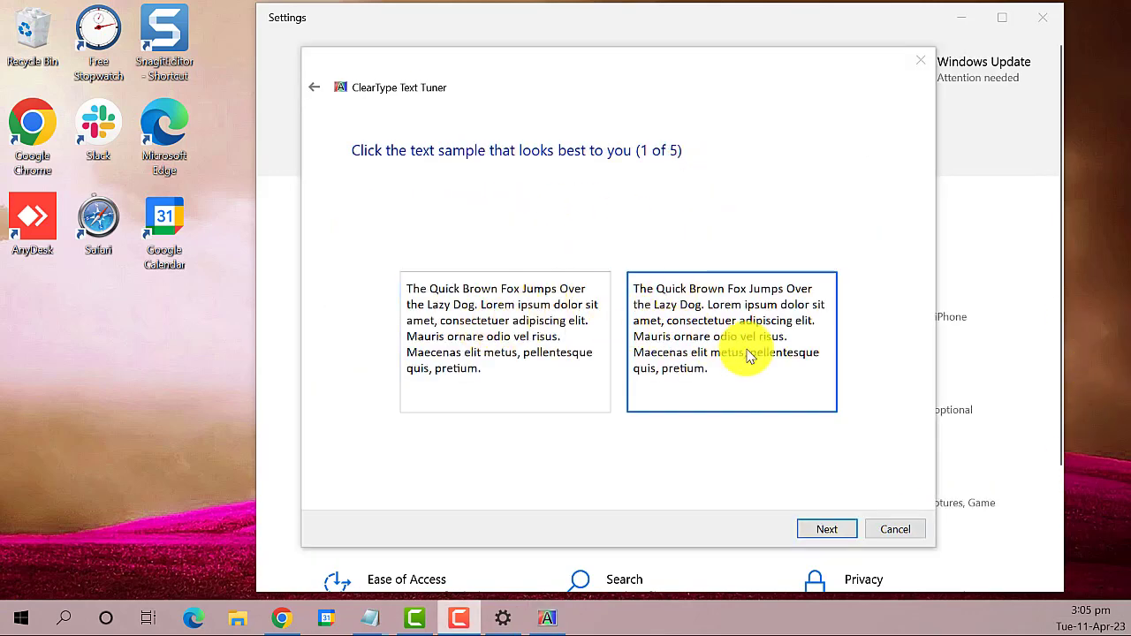
click(527, 333)
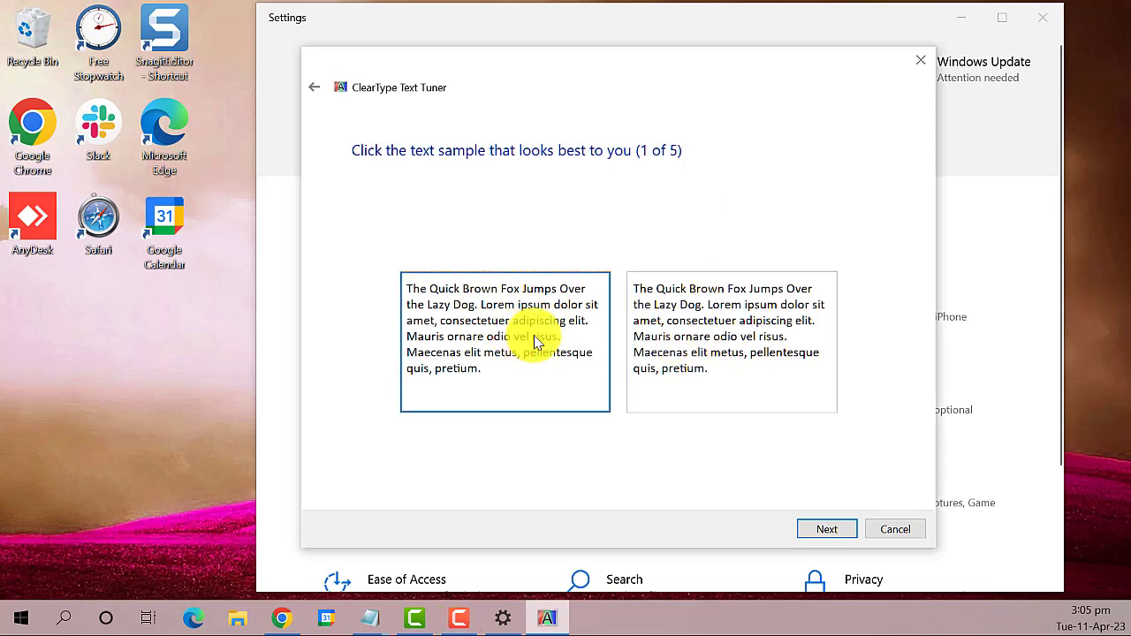
click(844, 532)
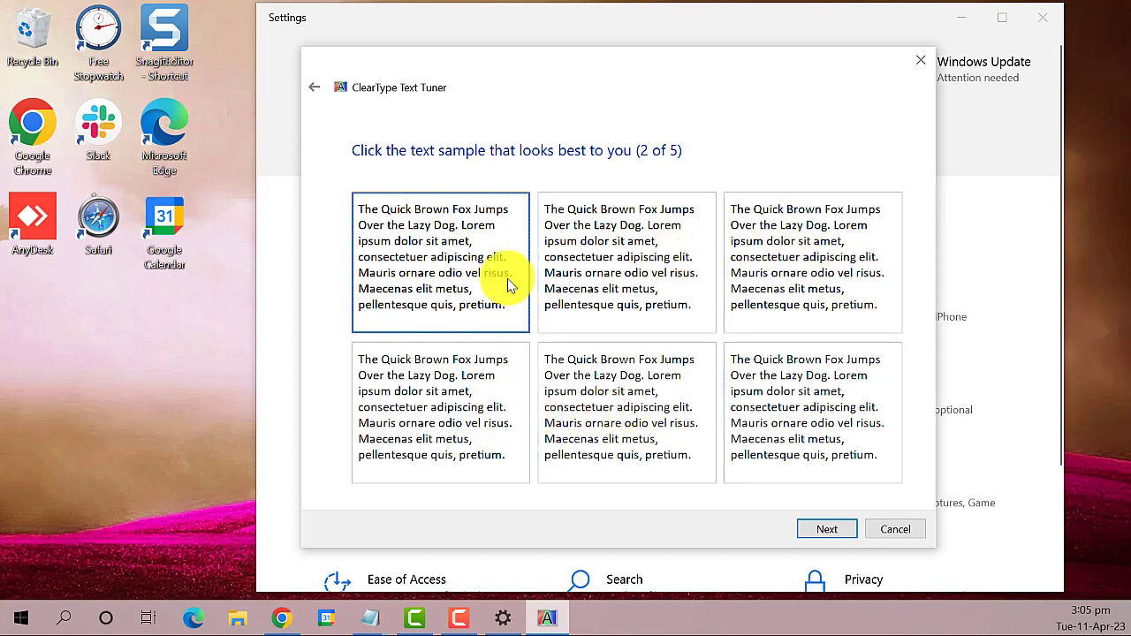
click(631, 281)
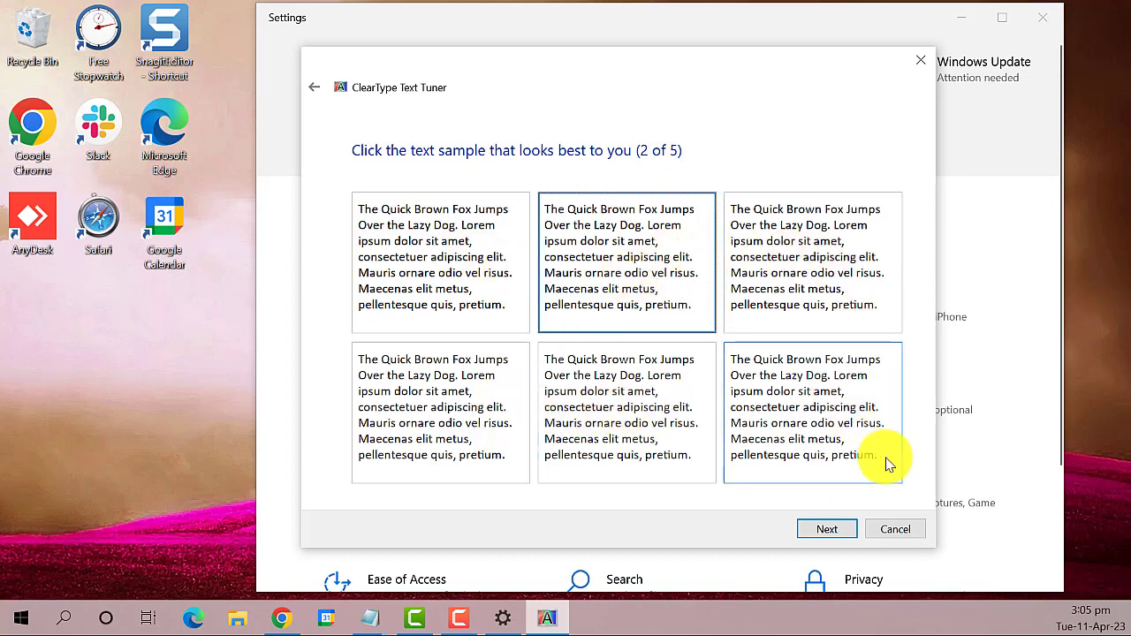
click(838, 530)
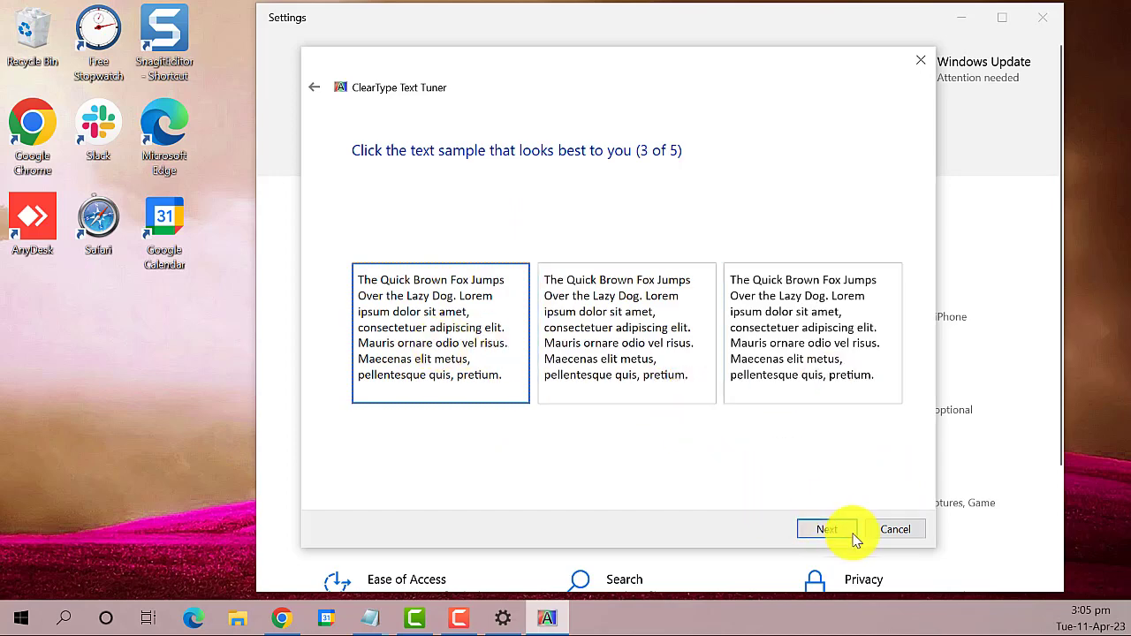
click(822, 530)
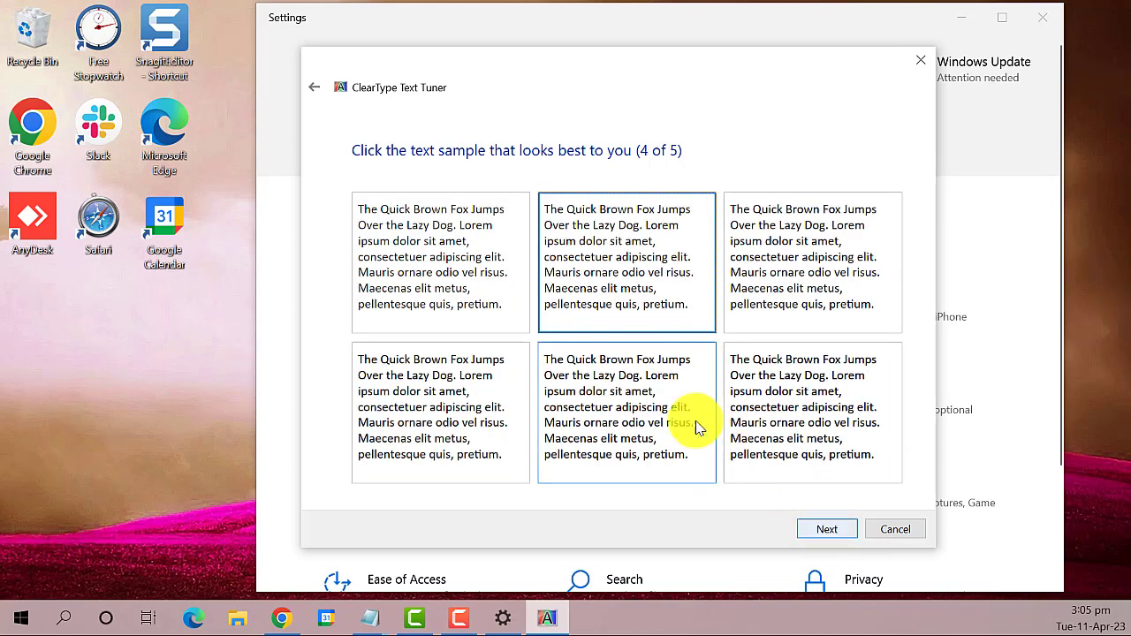
Step: Choose the sixth text sample in round 4 and the fifth in round 5, then finish the tuning and close Settings
click(442, 402)
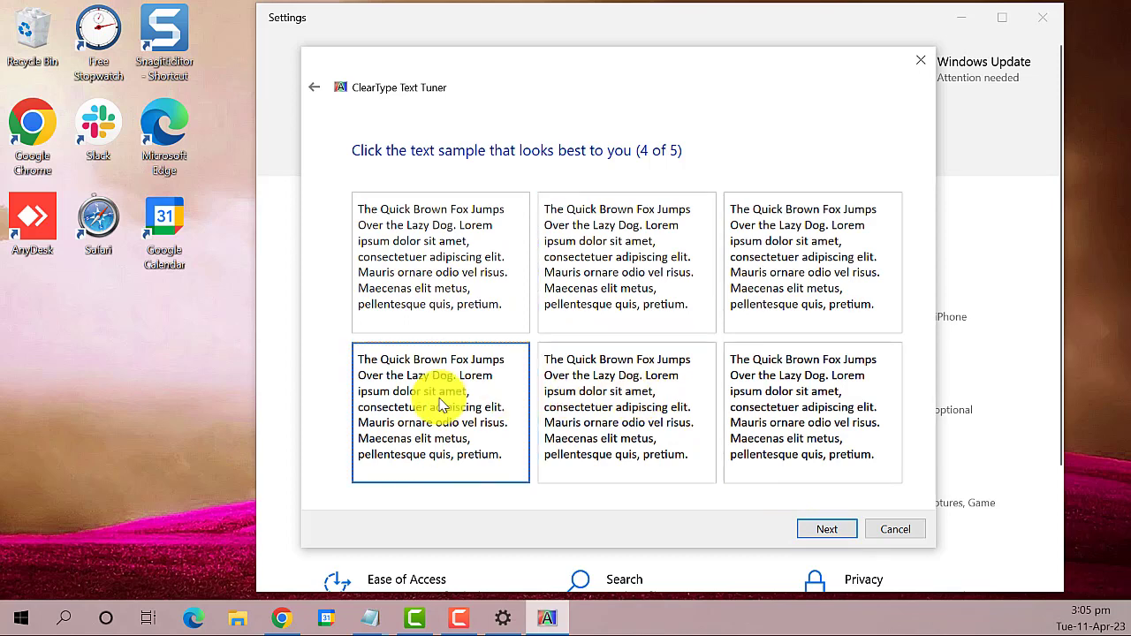
click(829, 428)
click(828, 530)
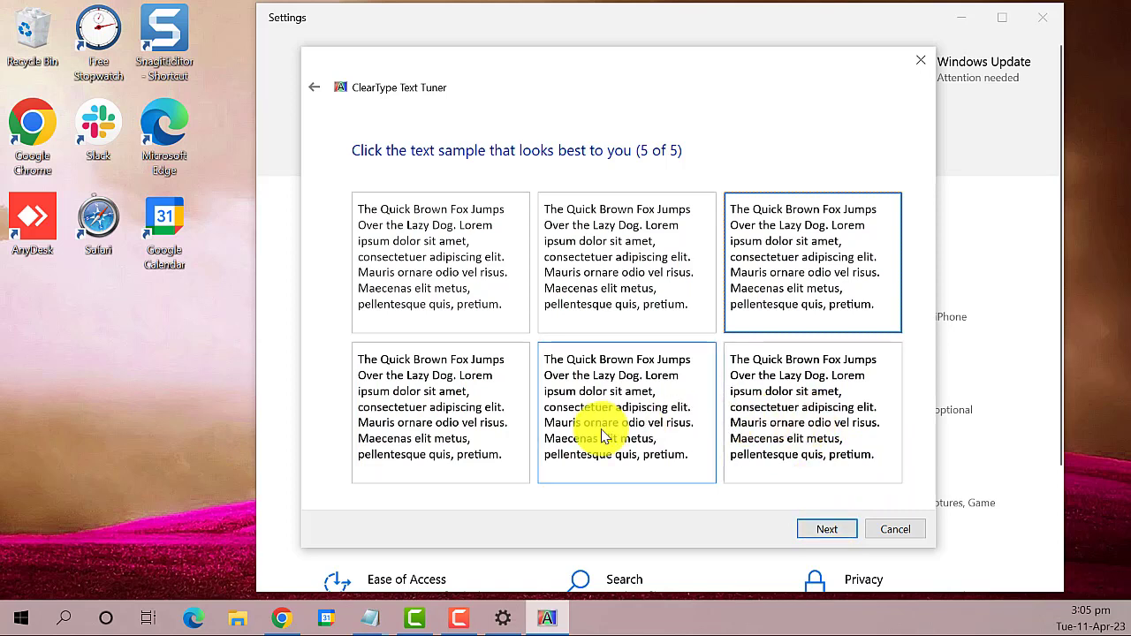
click(601, 435)
click(812, 535)
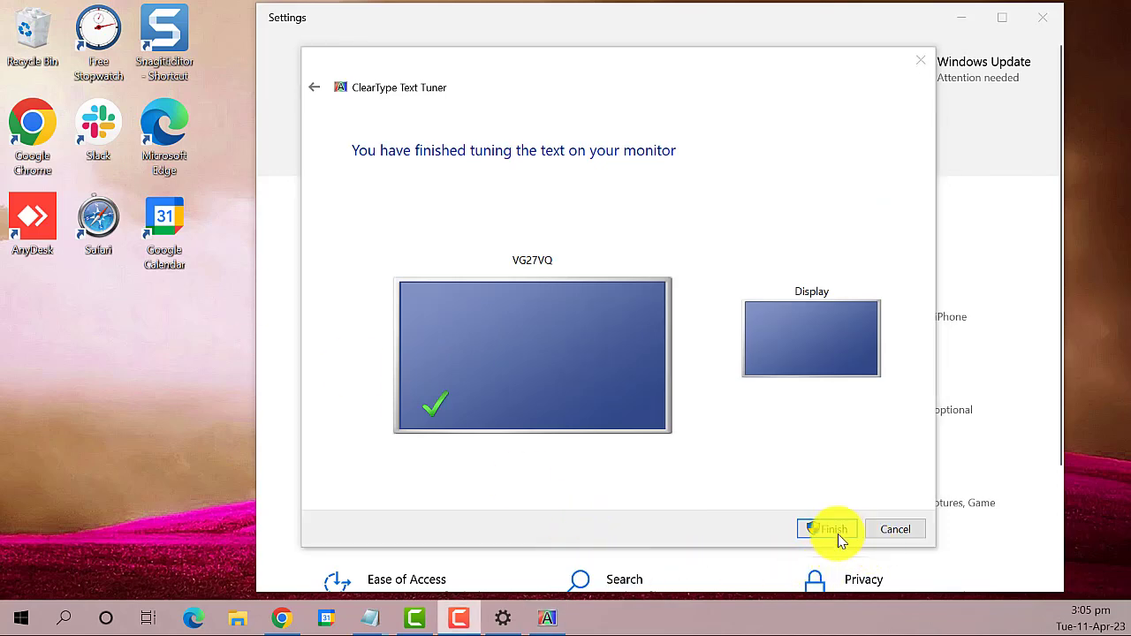
click(835, 534)
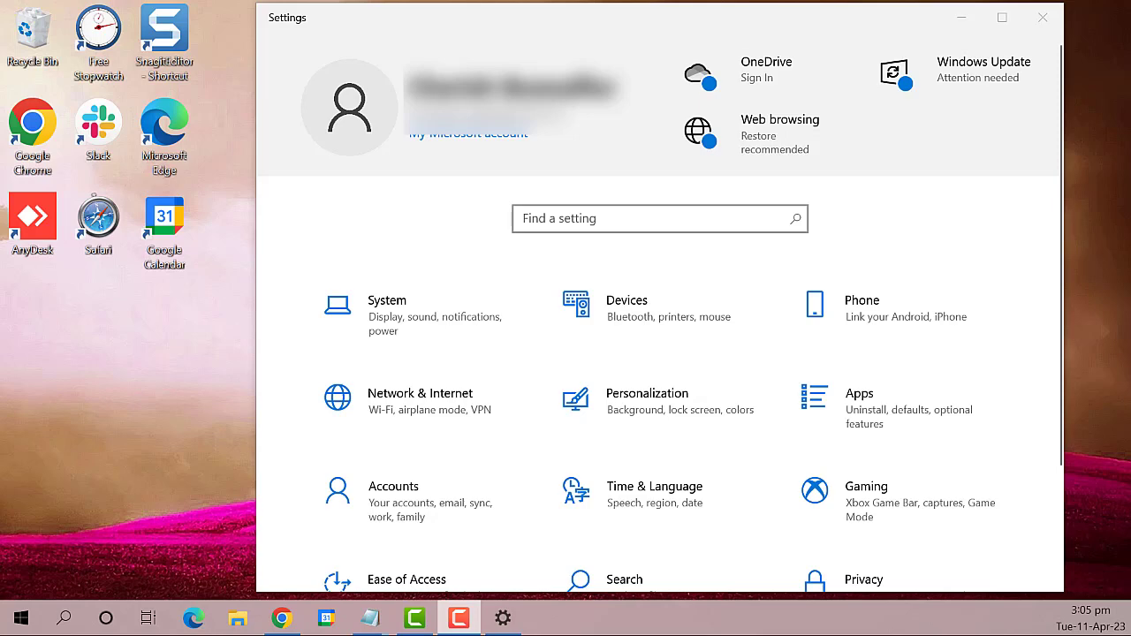
click(1049, 26)
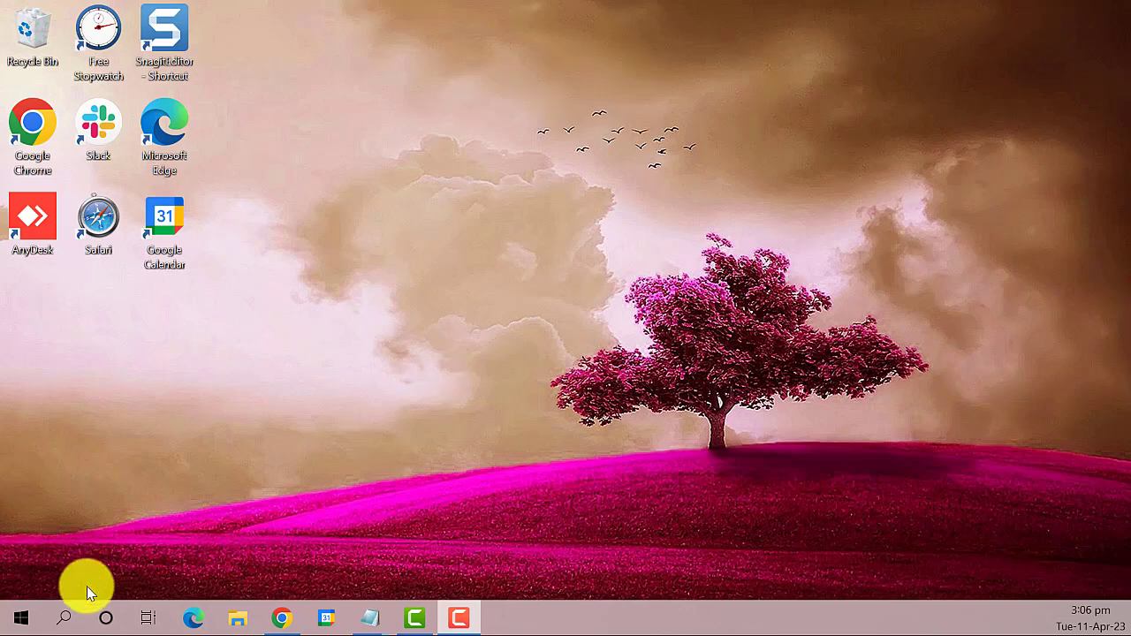
Step: Search Windows for "regedit" and run Registry Editor as administrator
click(65, 619)
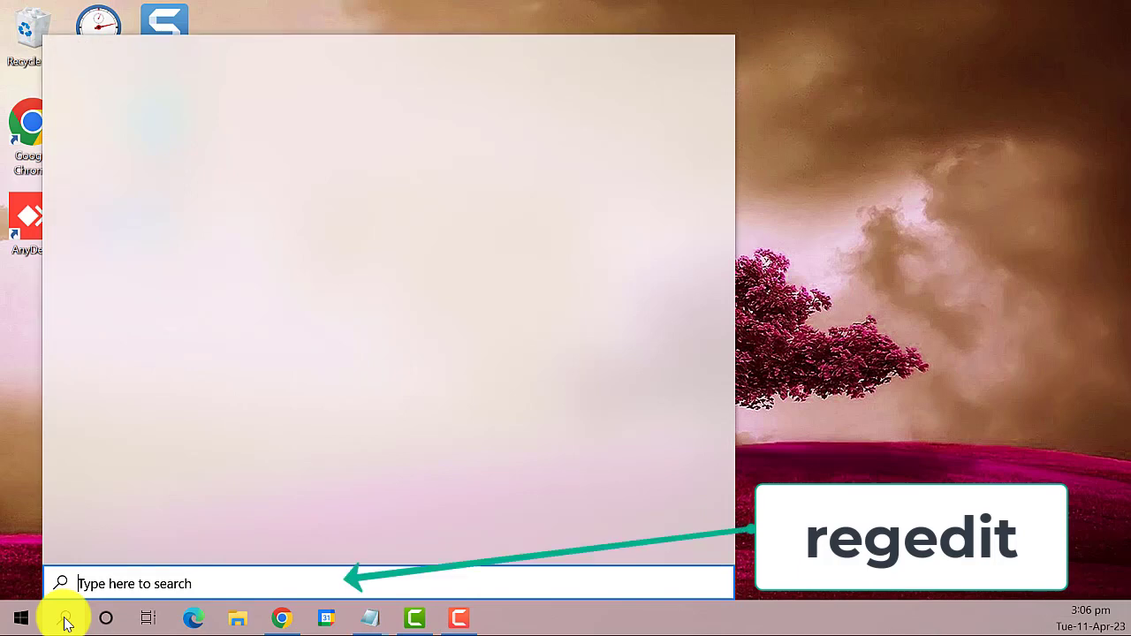
text(regedi)
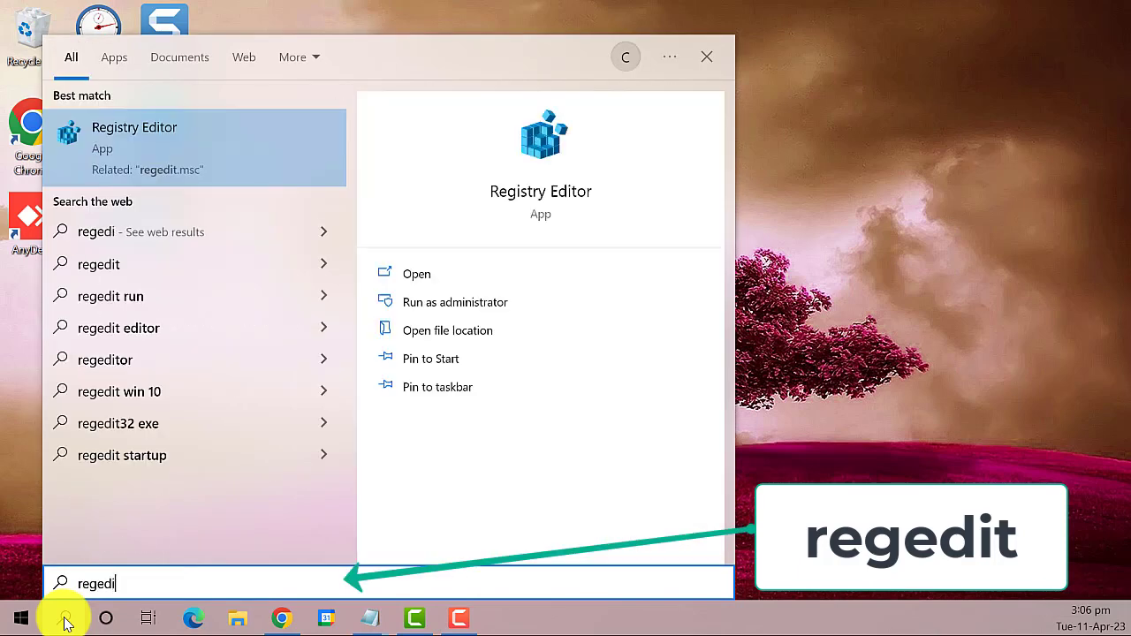
text(t)
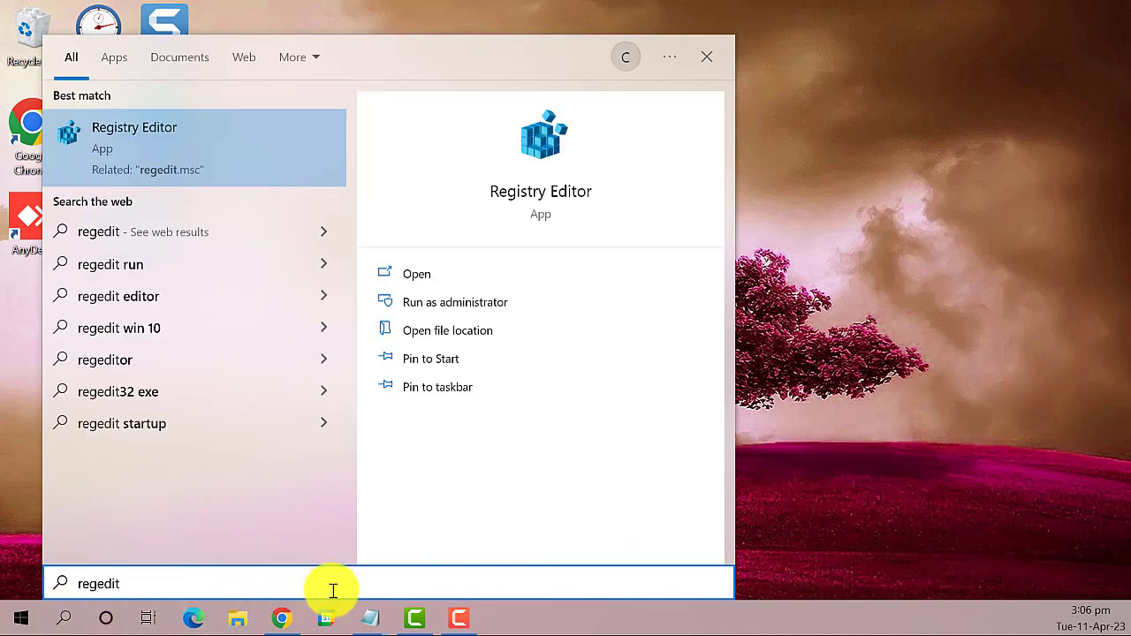
right_click(210, 130)
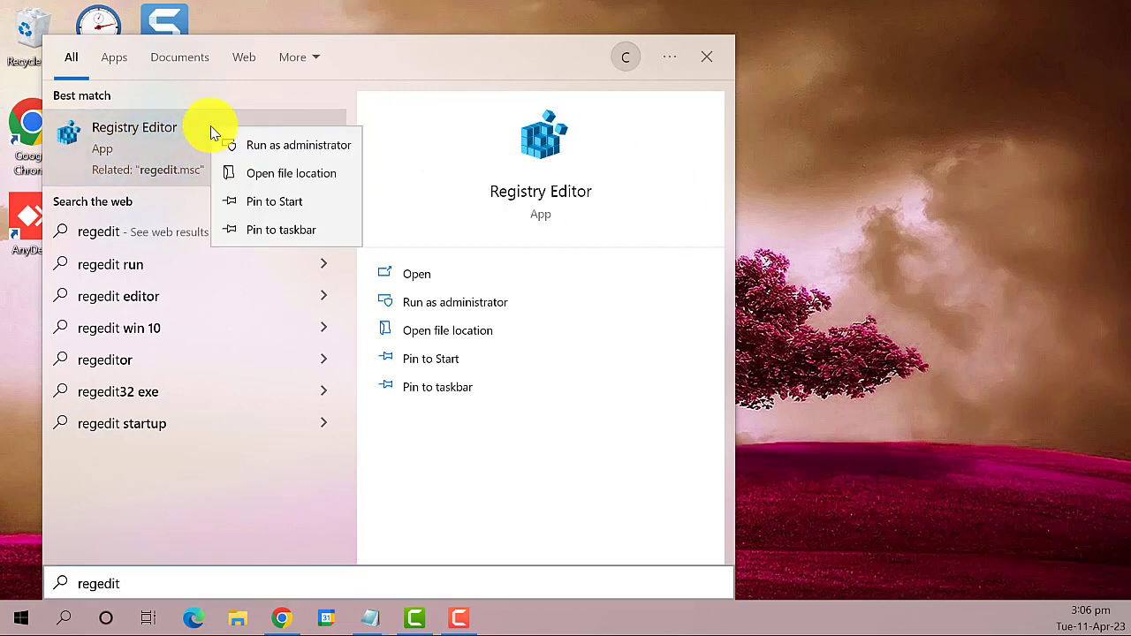
click(316, 146)
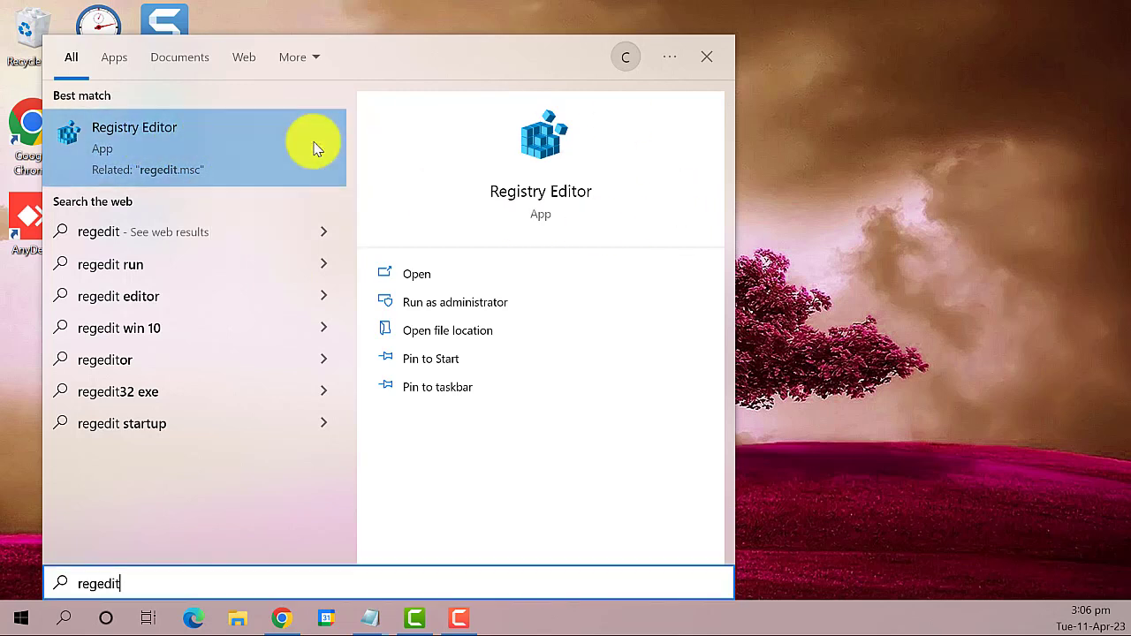
click(316, 145)
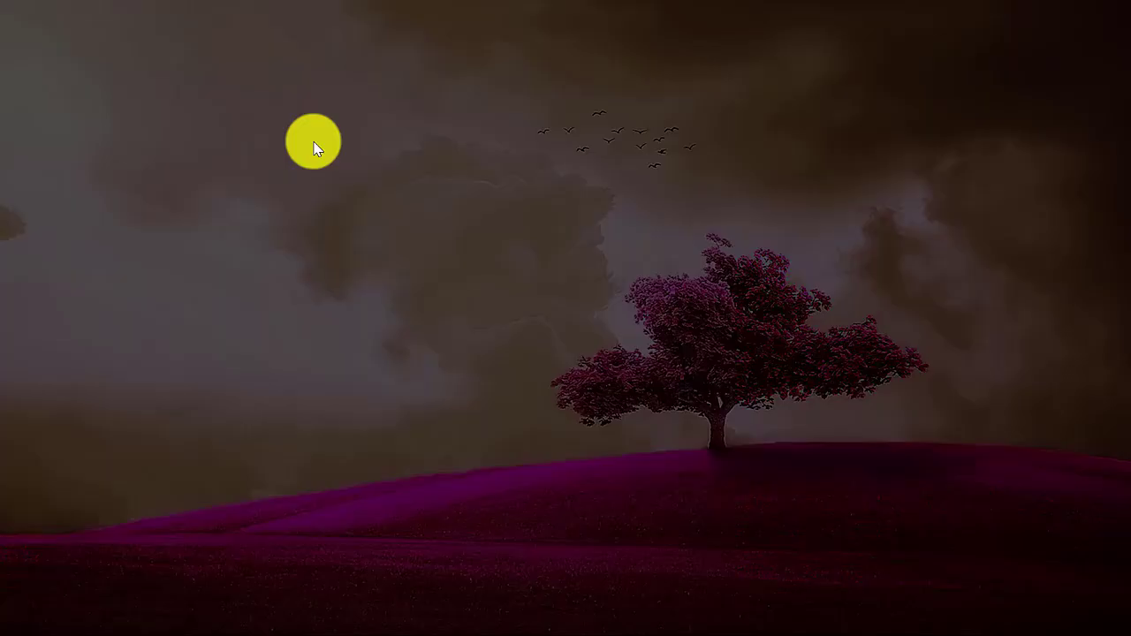
Step: Go to the registry key HKEY_CURRENT_USER\Control Panel\Desktop
double_click(318, 110)
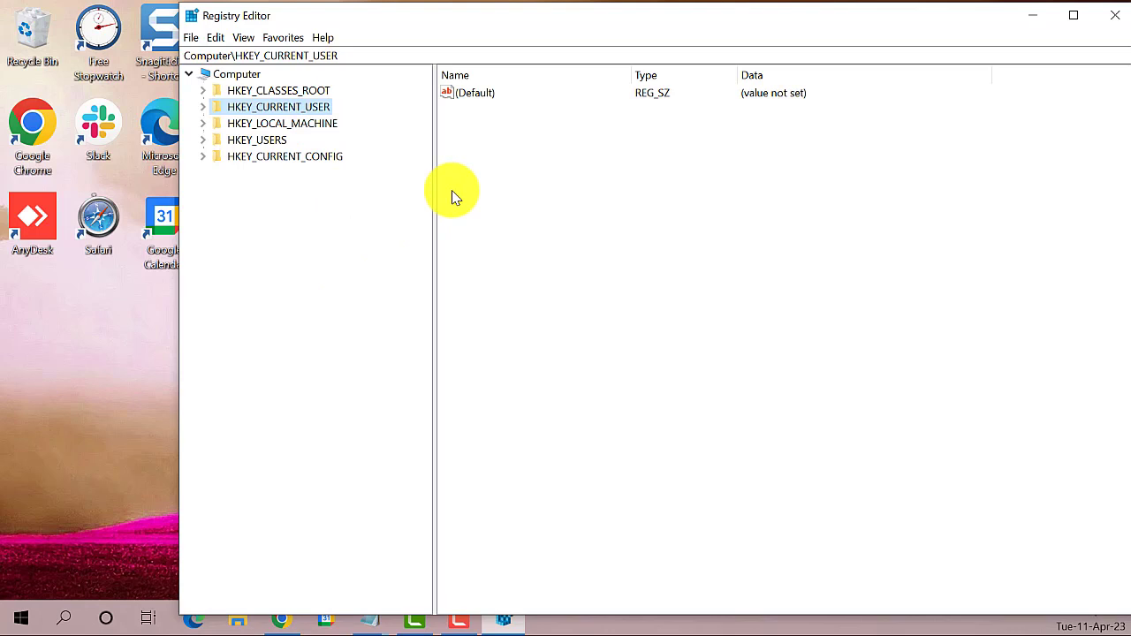
double_click(292, 106)
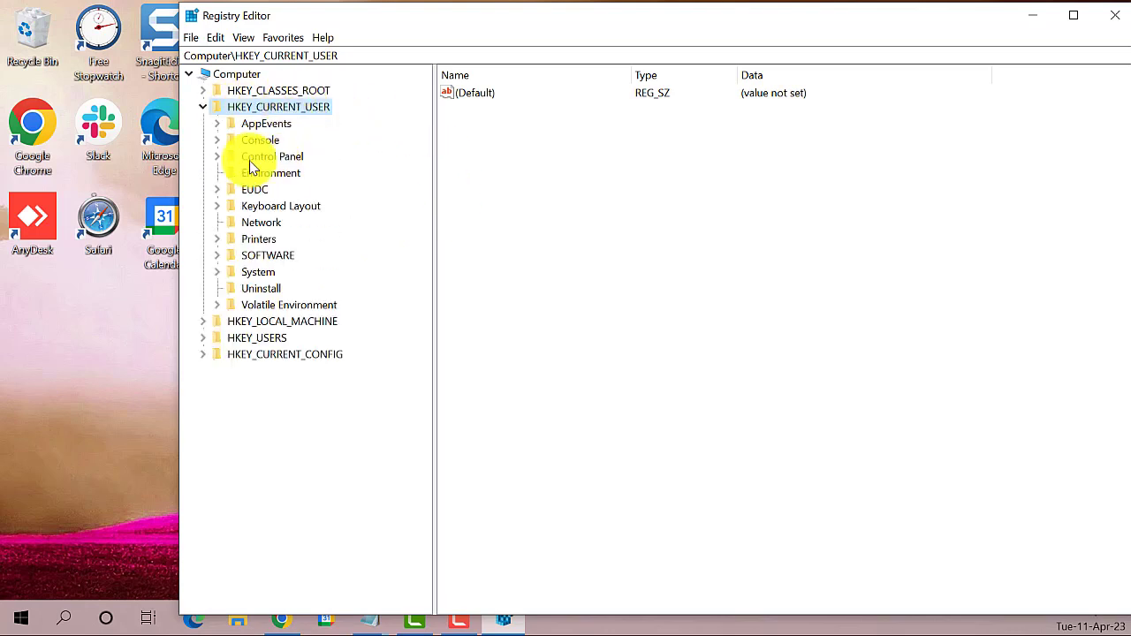
click(301, 164)
double_click(296, 157)
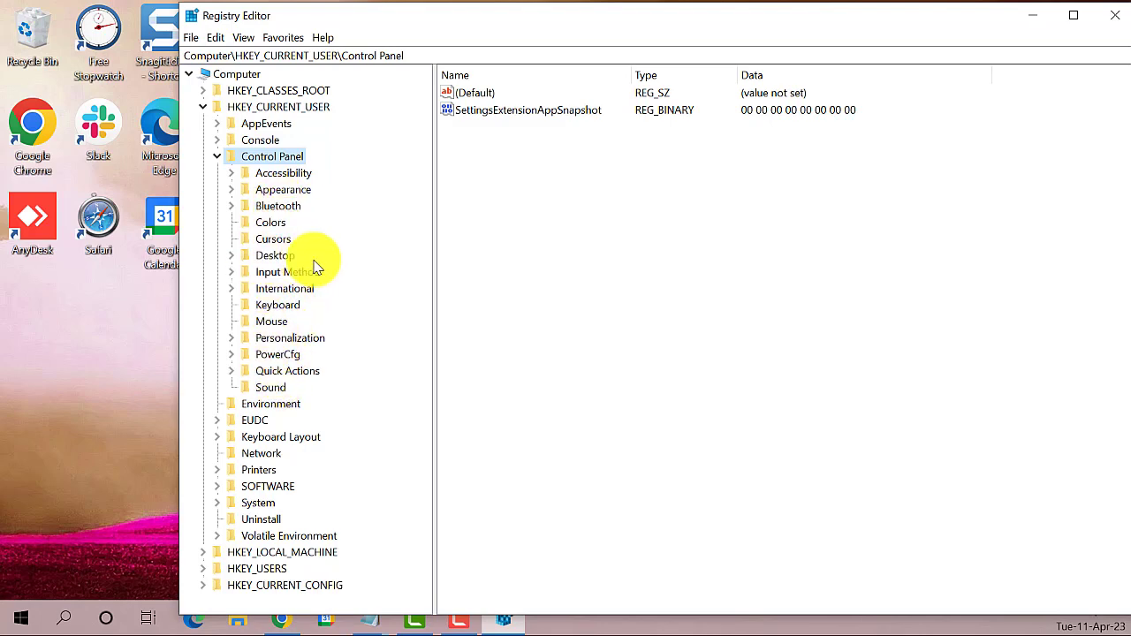
click(283, 255)
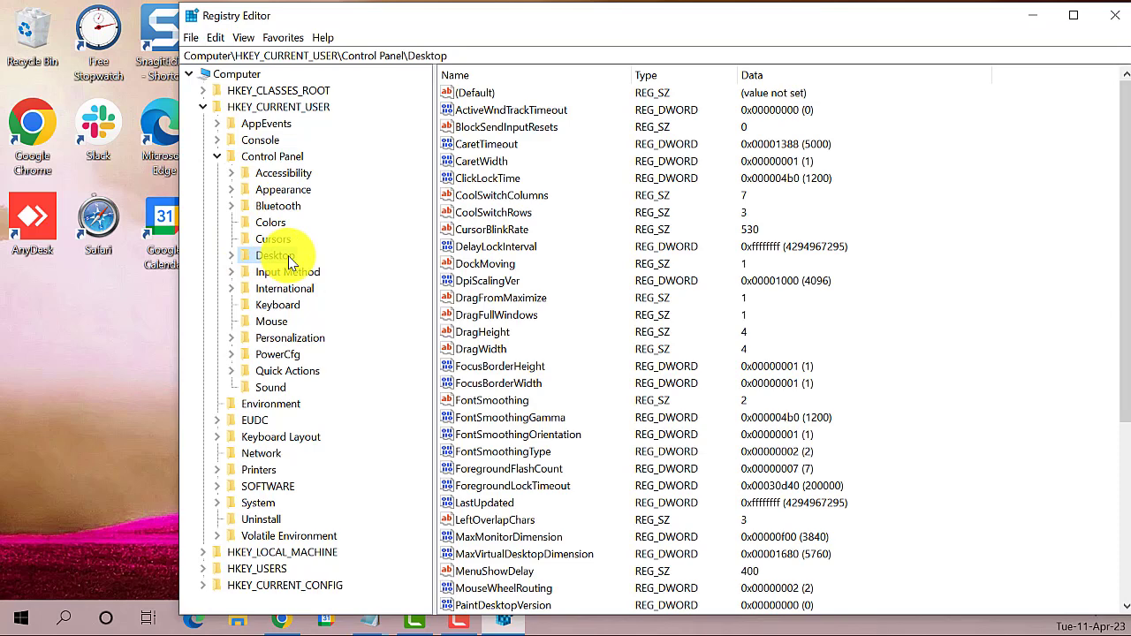
Step: Set the value data of the Win8DpiScaling entry in the Desktop key to 1
scroll(548, 326, down, 4)
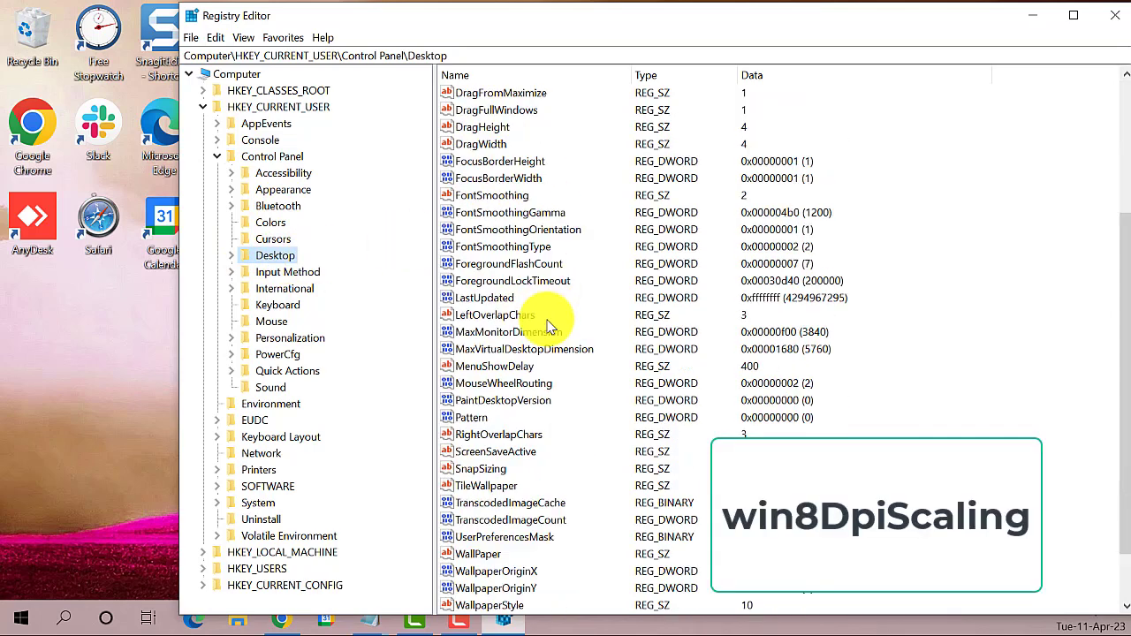
scroll(548, 326, down, 2)
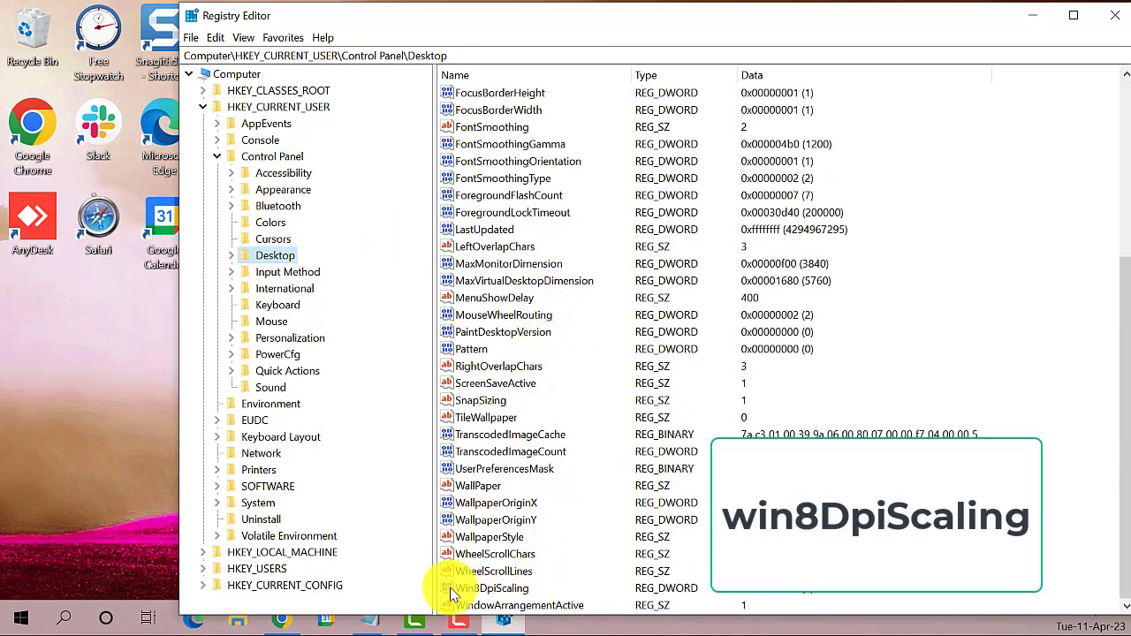
click(499, 591)
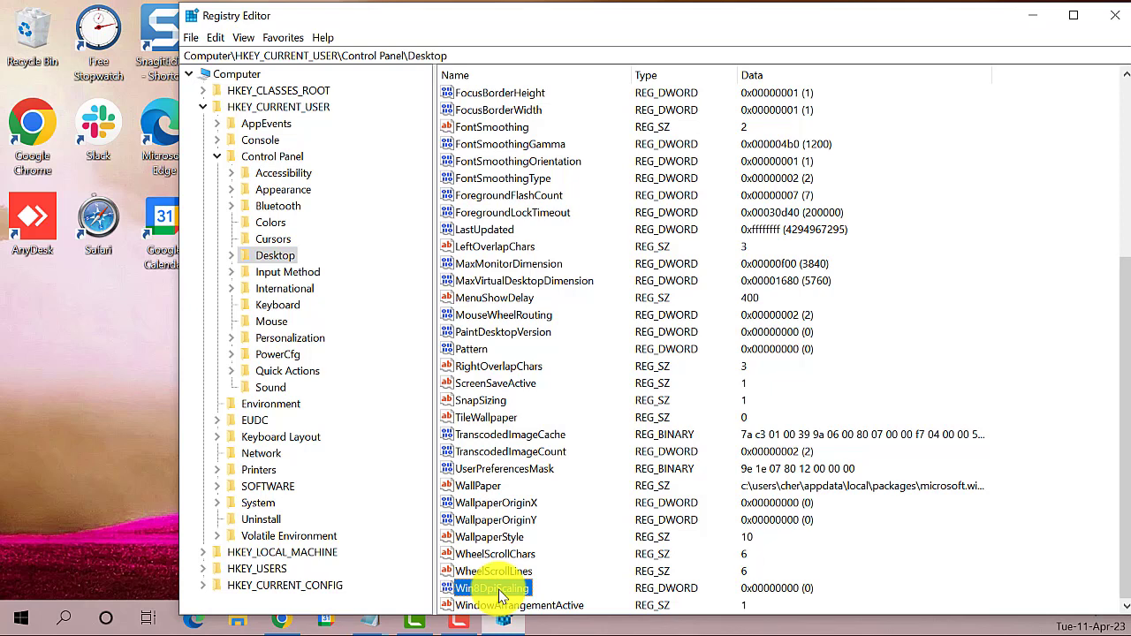
double_click(499, 591)
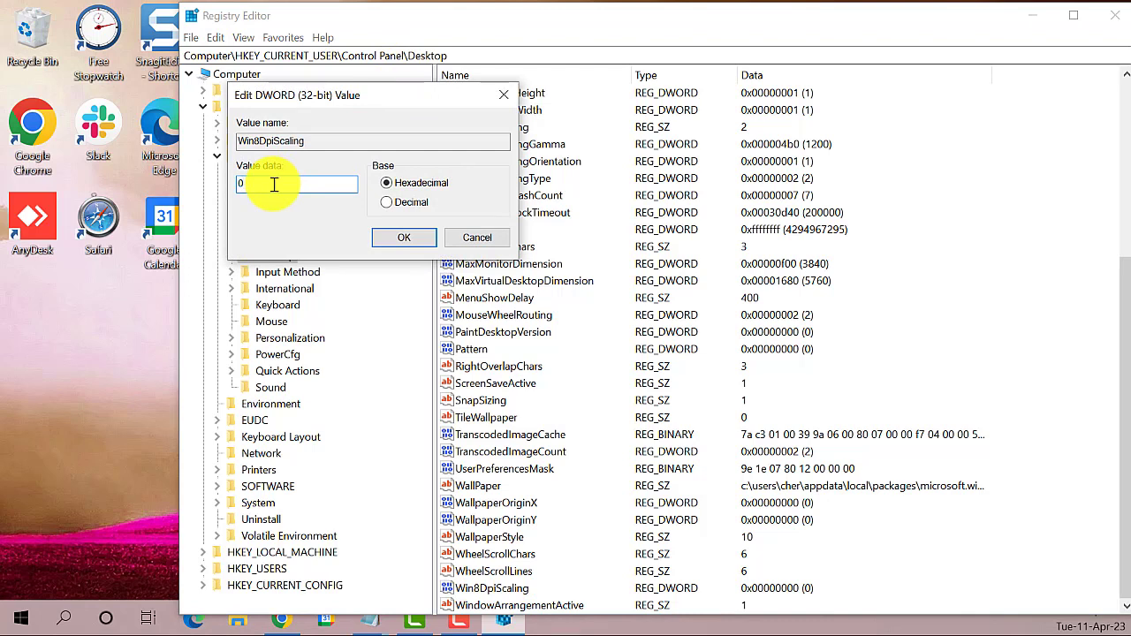
click(409, 239)
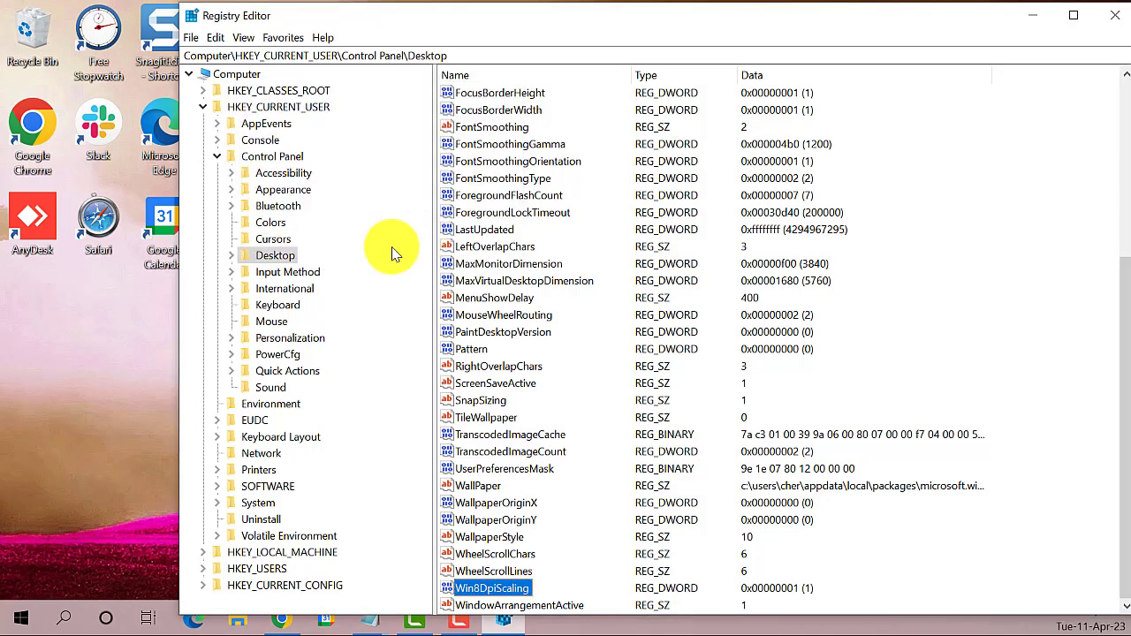
Step: Create a new DWORD (32-bit) value named LogPixels in the Desktop key and select it
right_click(925, 277)
mouse_move(960, 291)
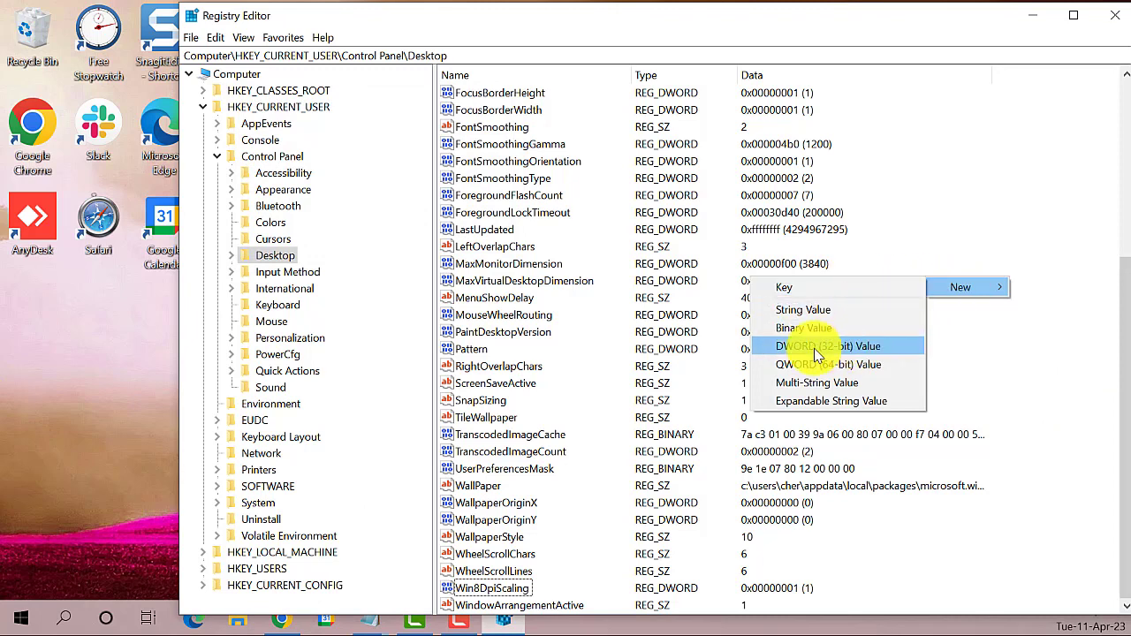
click(888, 351)
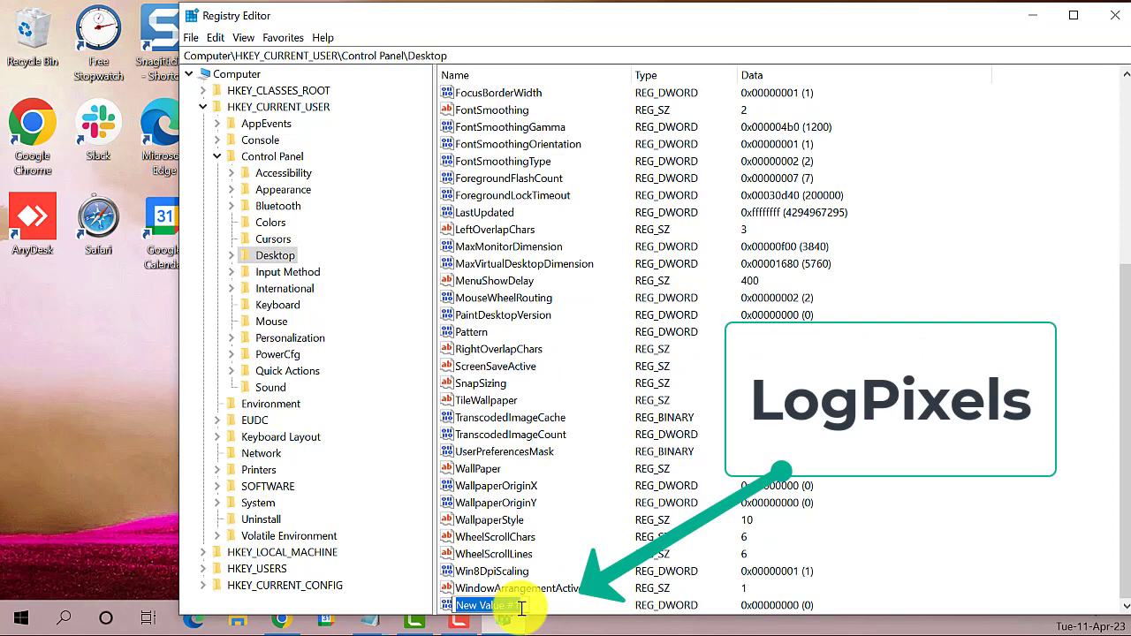
key(BackSpace)
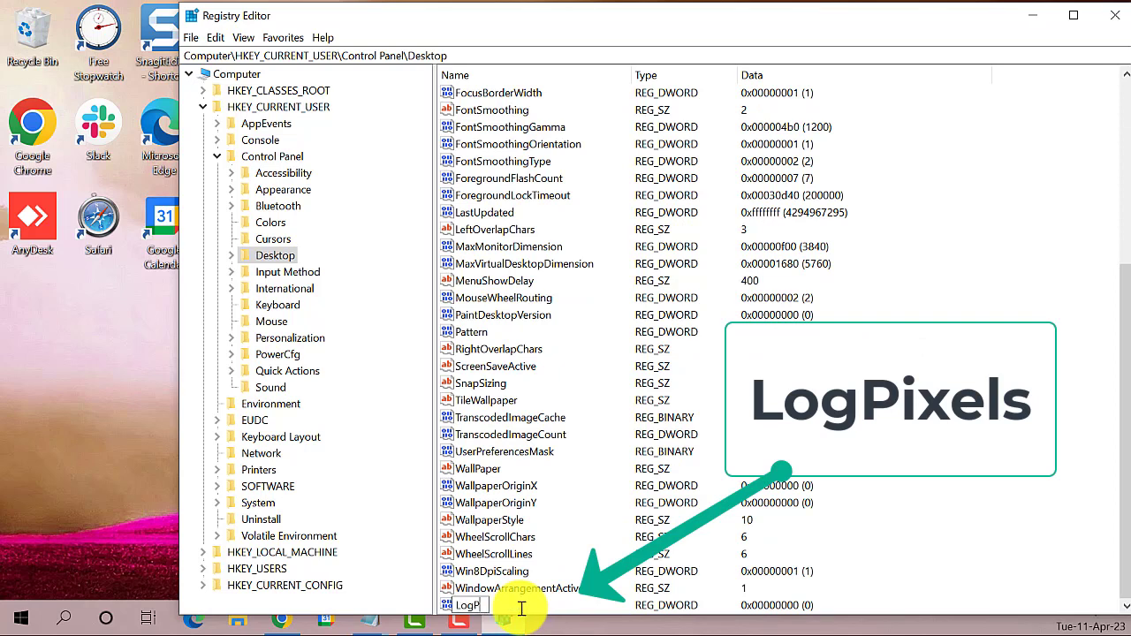
text(LogPixels)
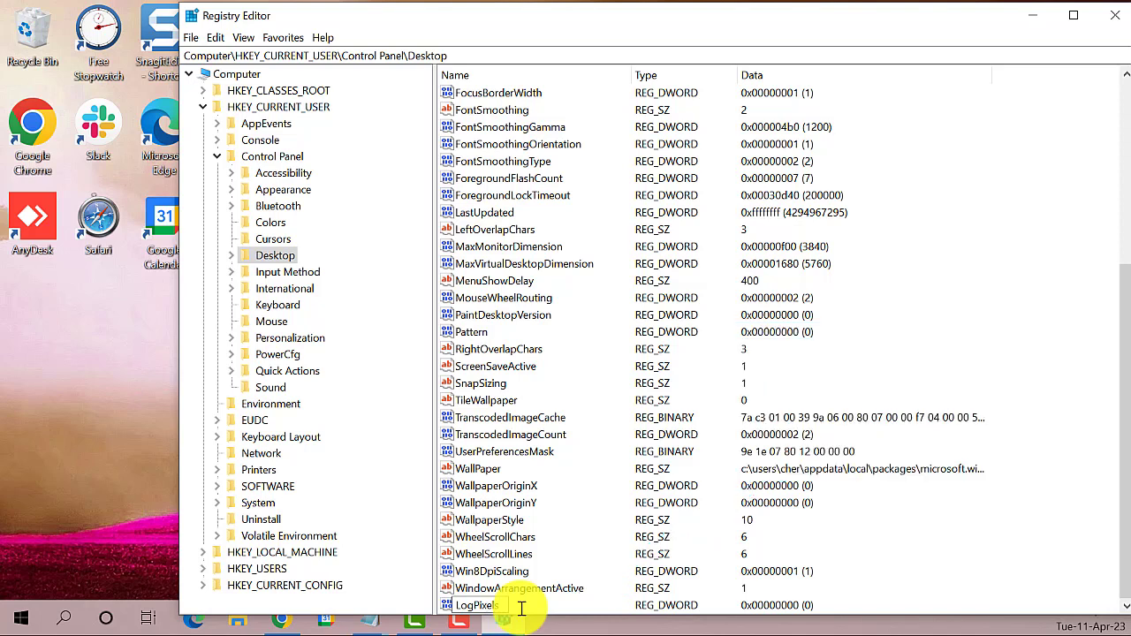
click(505, 589)
click(484, 606)
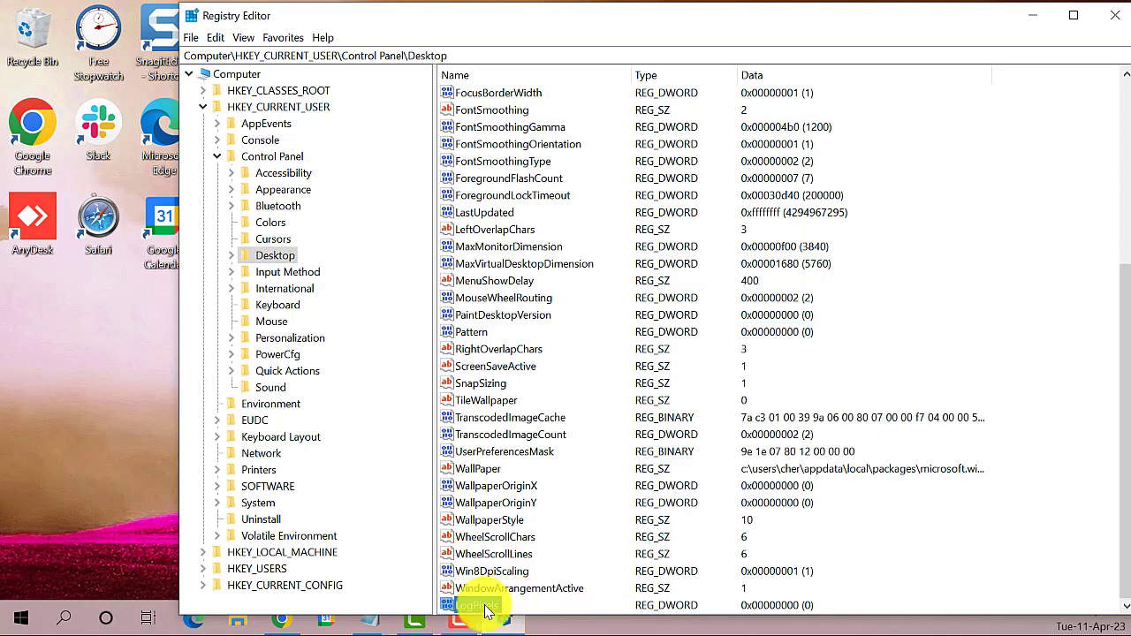
Step: Set the value data of the LogPixels entry to 78 in hexadecimal base and close Registry Editor
double_click(483, 606)
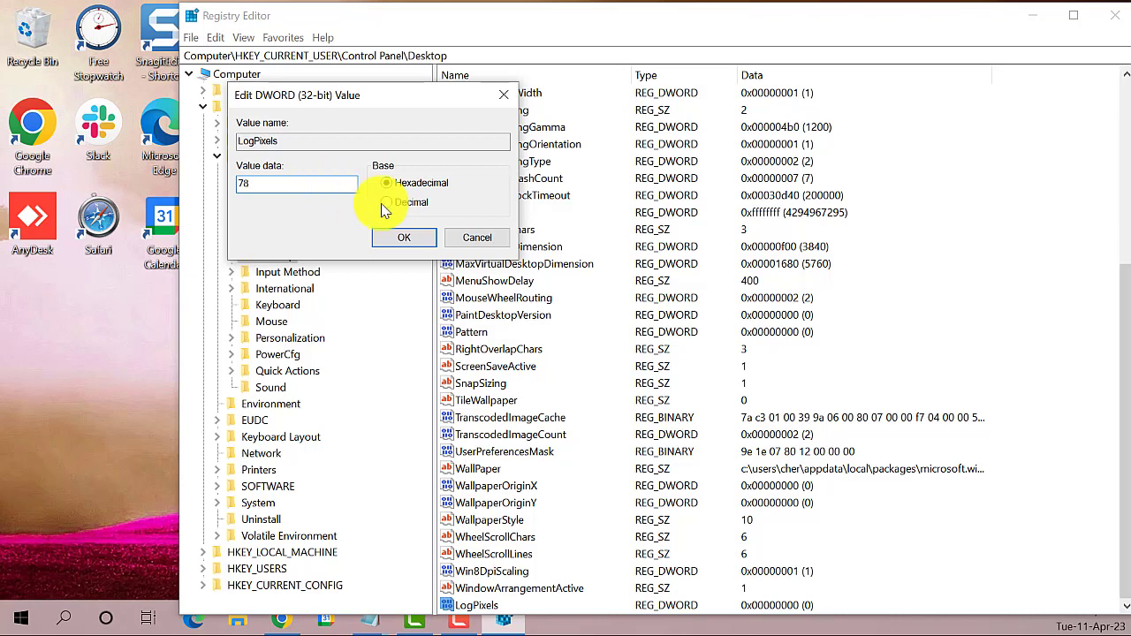
click(418, 239)
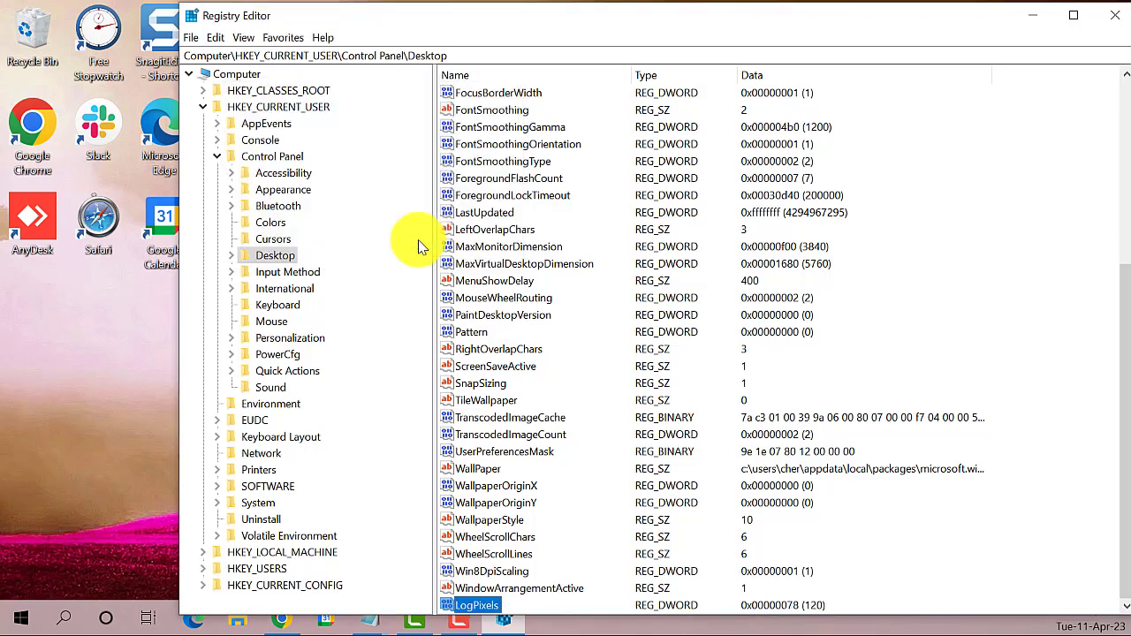
click(1112, 24)
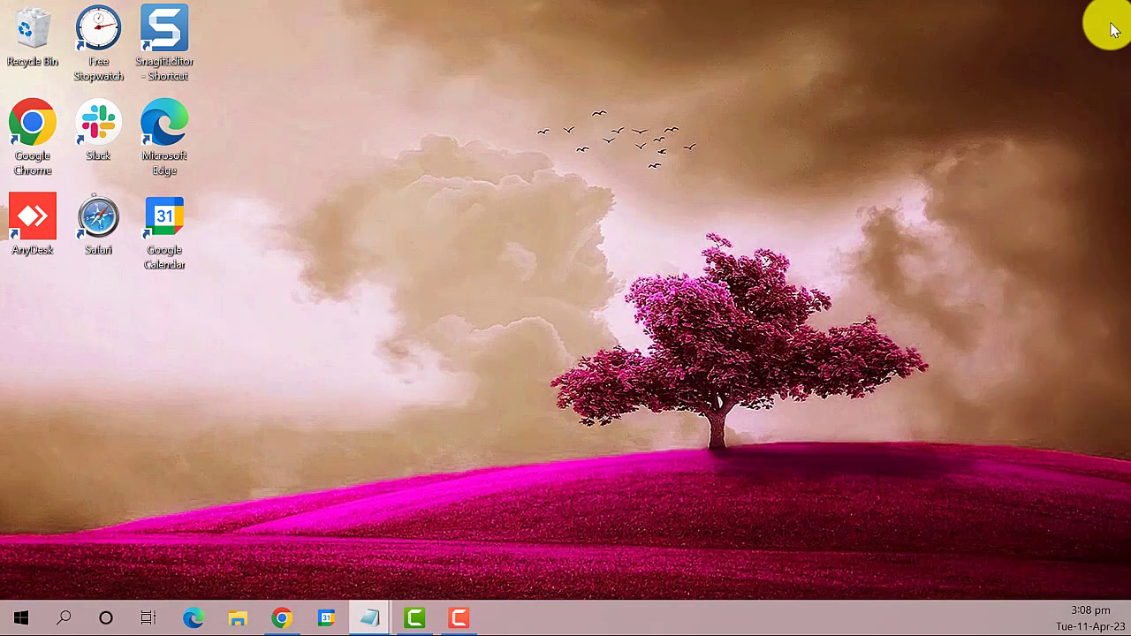
Step: Open the computer's power options
click(22, 619)
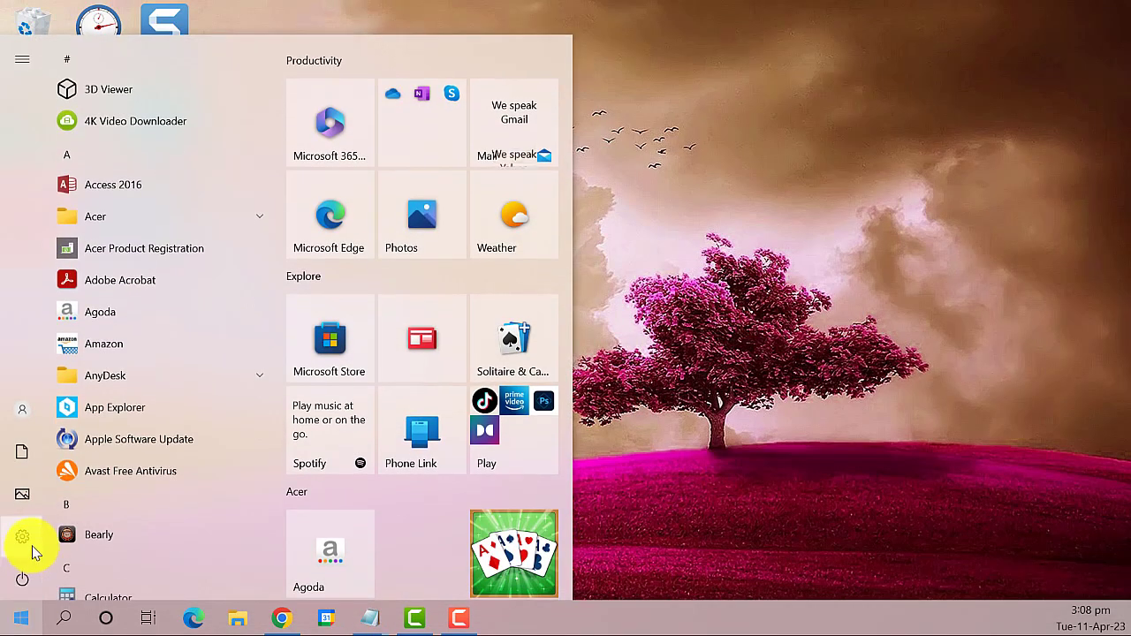
click(24, 582)
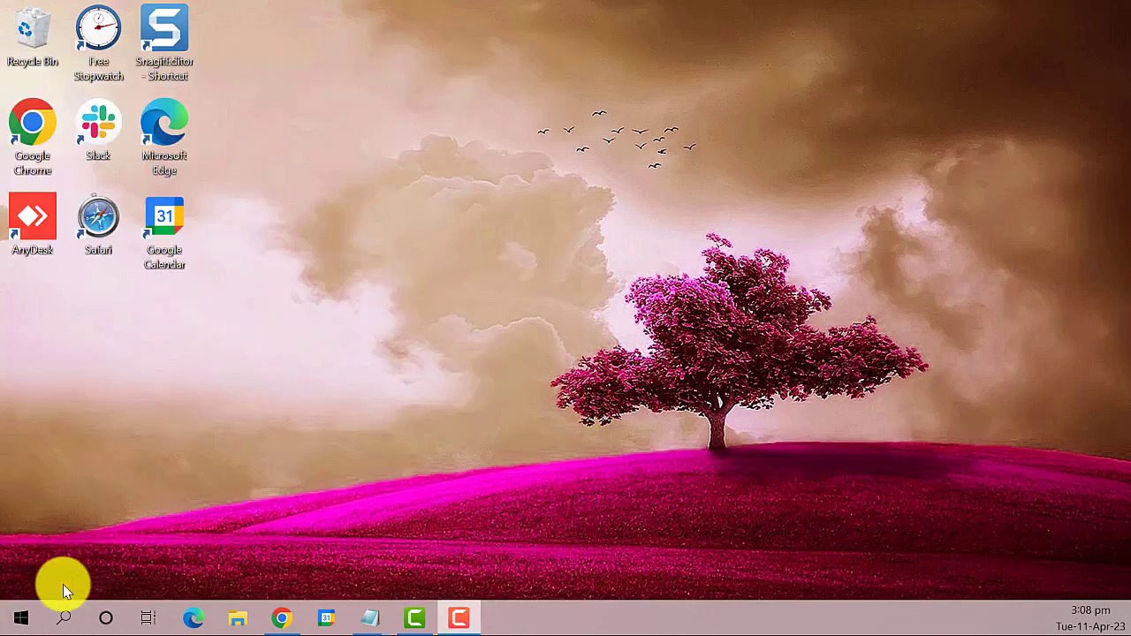
Step: Search Windows for "advanced system settings" and open View advanced system settings
click(64, 624)
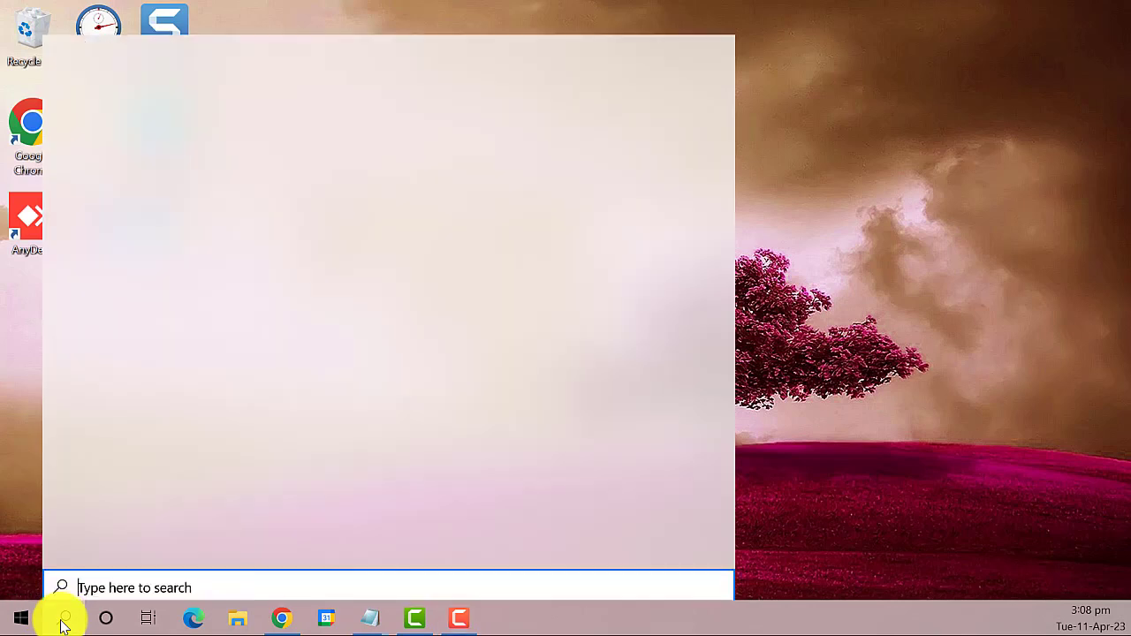
text(advance)
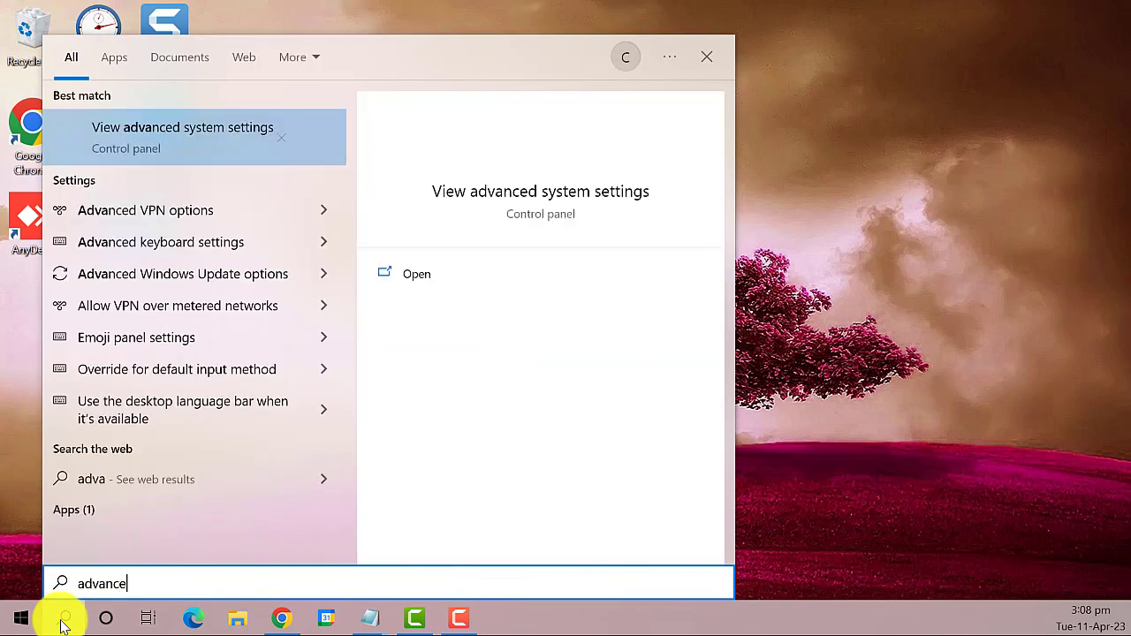
text(d system )
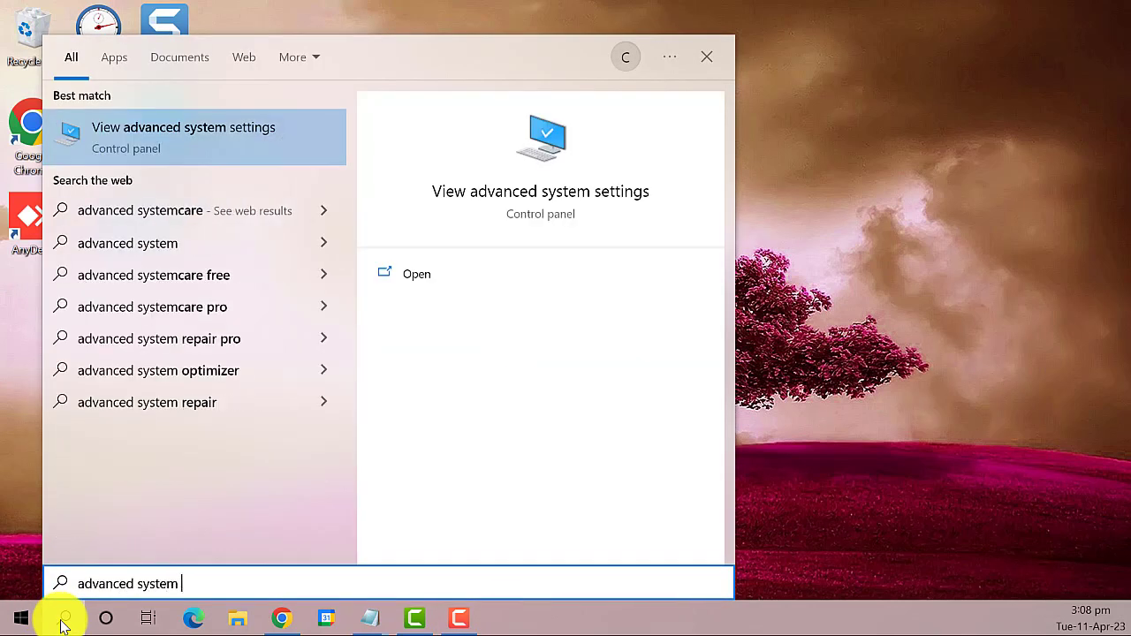
text(sett)
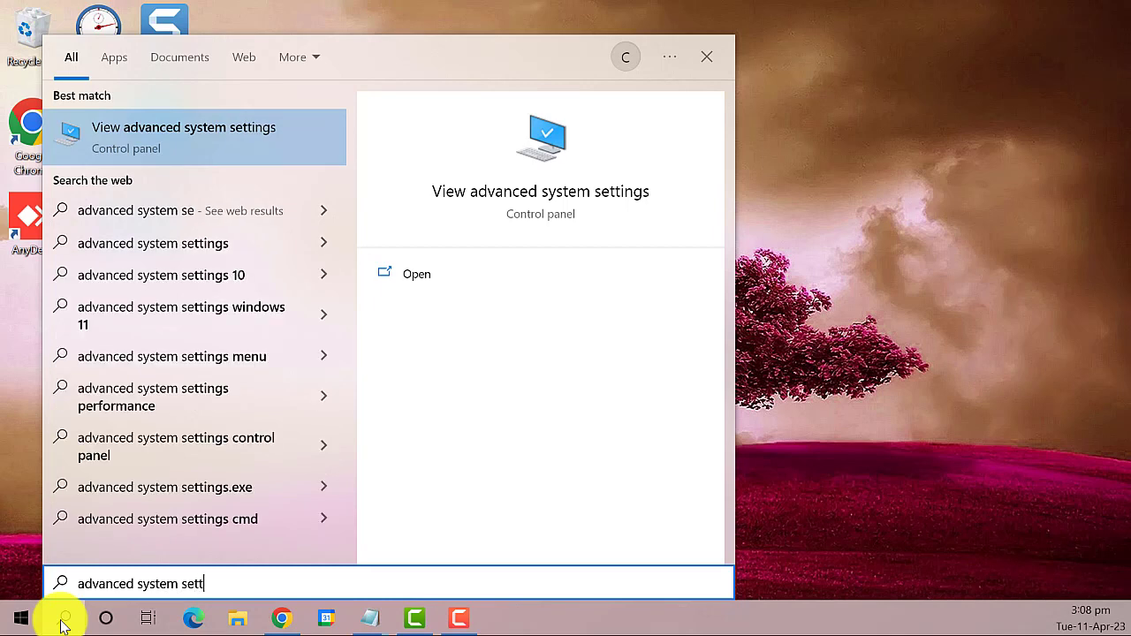
text(ings)
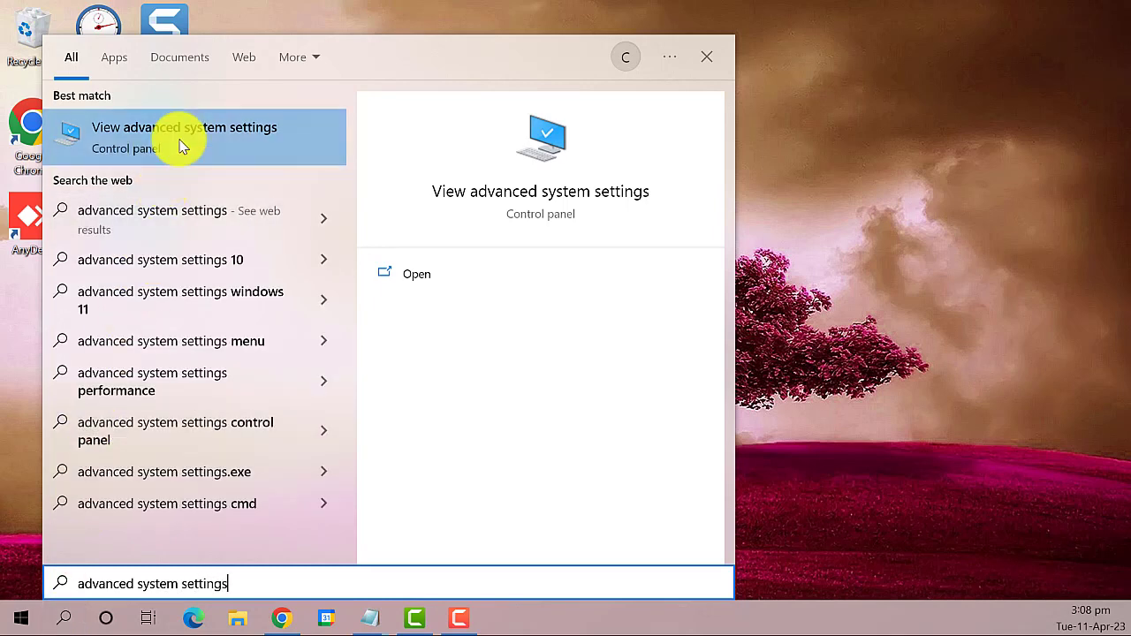
click(237, 155)
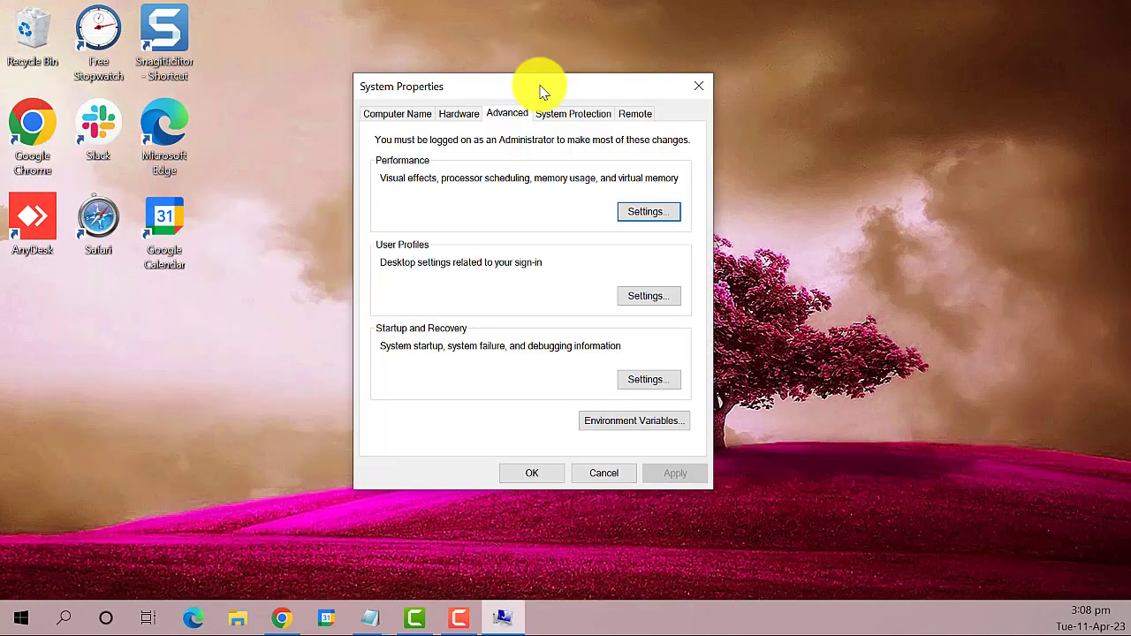
Step: Set the Performance visual effects to Adjust for best appearance, apply the change and close System Properties
click(678, 217)
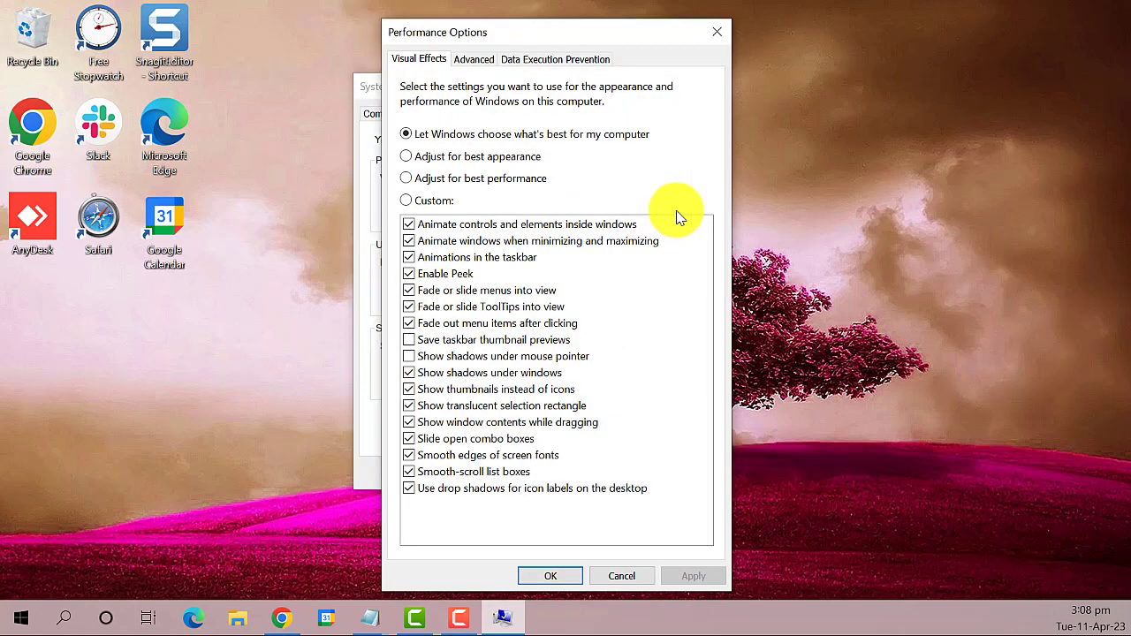
click(406, 157)
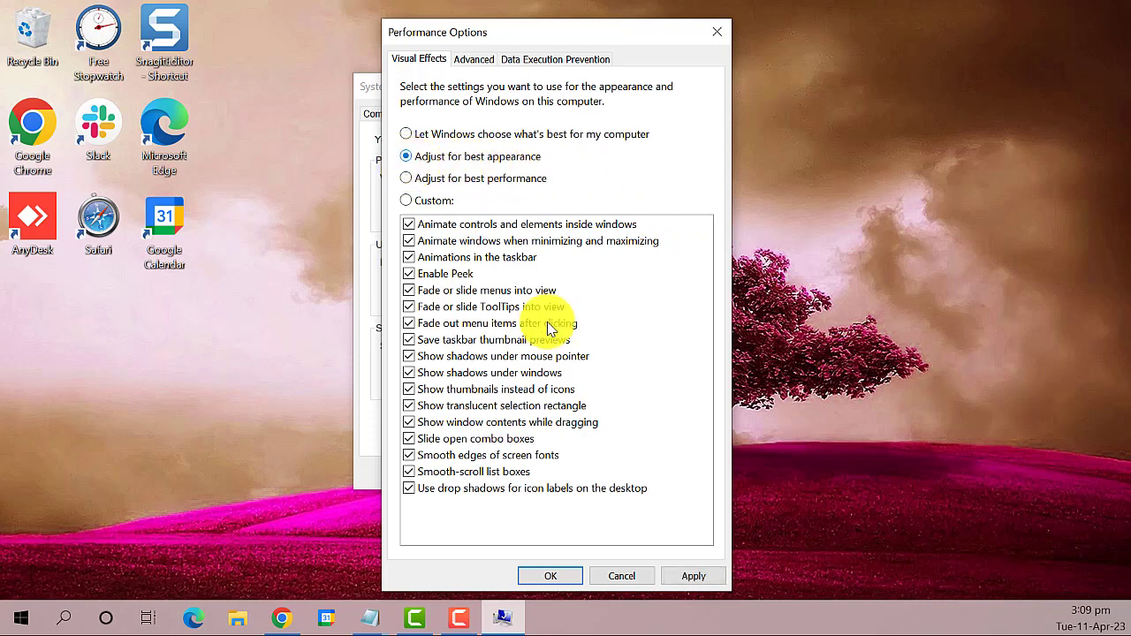
click(687, 574)
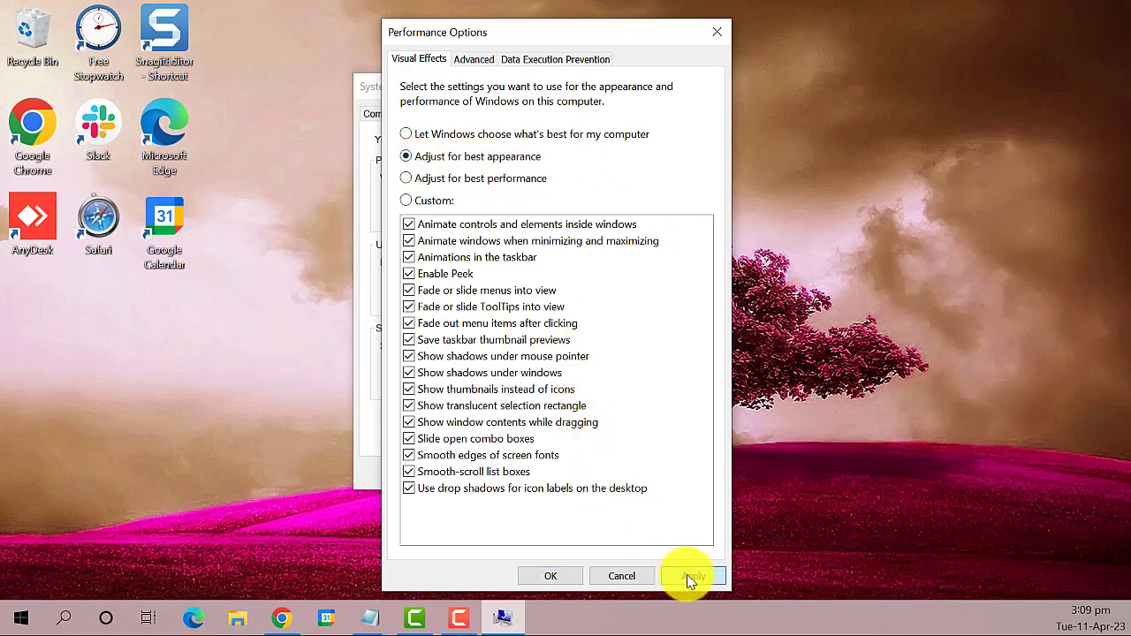
click(557, 576)
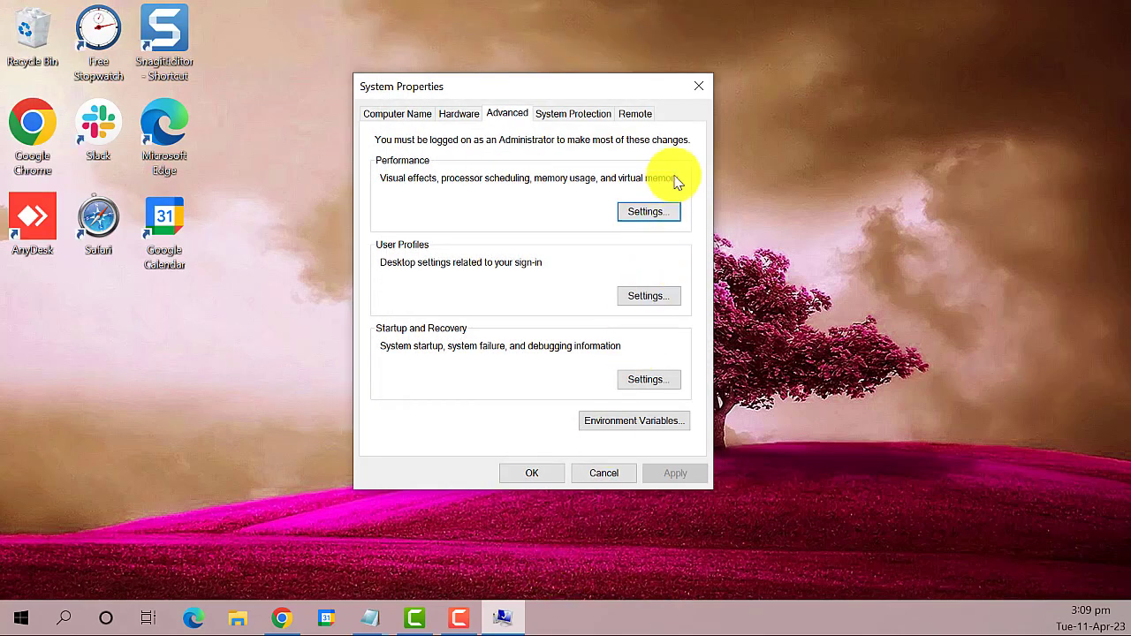
click(704, 92)
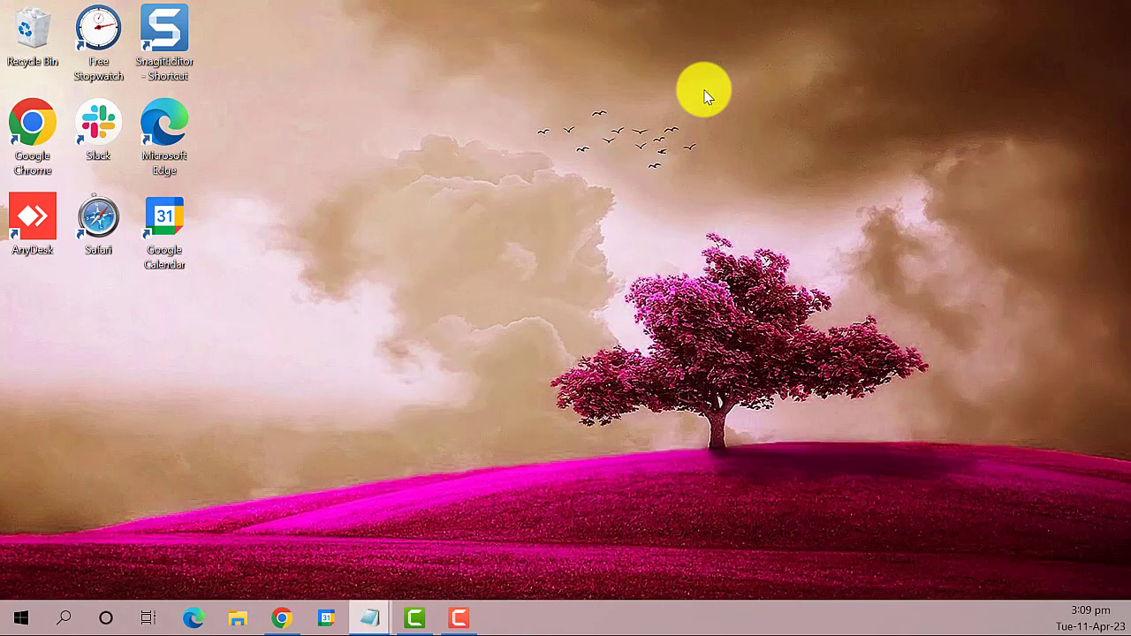